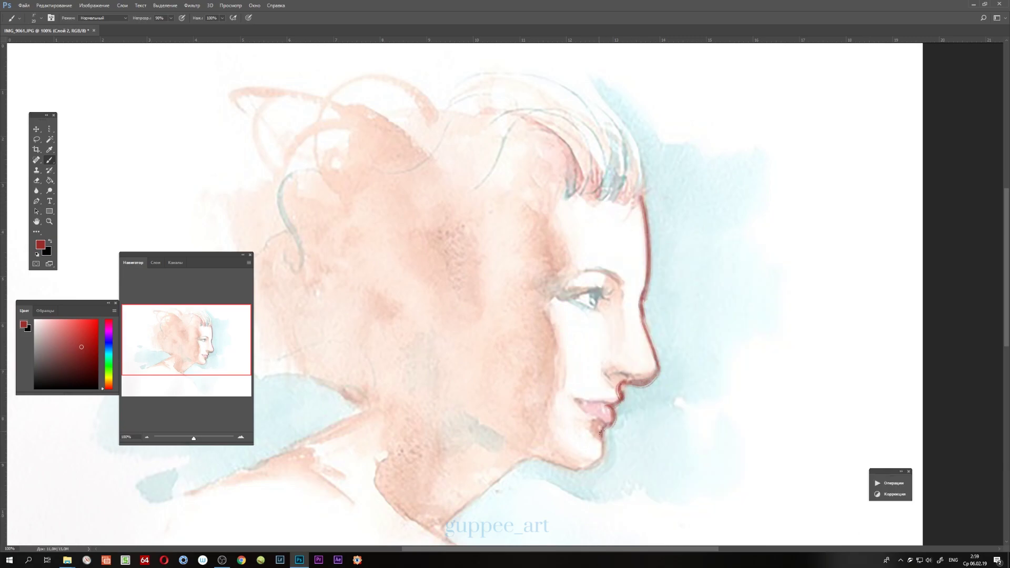
Trace the jaw, neck, eye, nose profile and cheek line in dark red outlines.
{"action": "left_click_drag", "start_coordinate": [450, 401], "coordinate": [528, 454]}
{"action": "left_click_drag", "start_coordinate": [532, 453], "coordinate": [408, 542]}
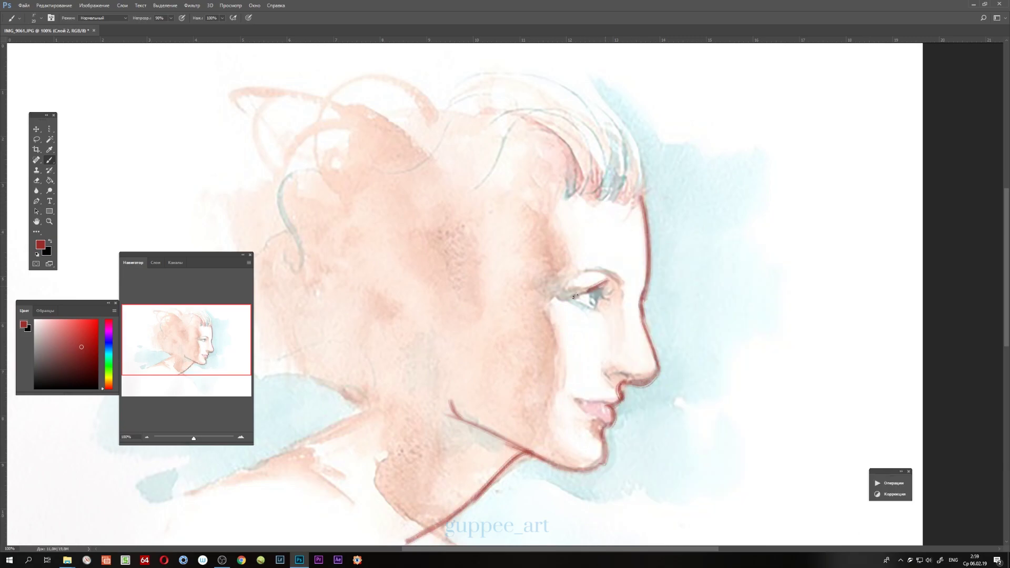
{"action": "left_click_drag", "start_coordinate": [563, 298], "coordinate": [606, 311]}
{"action": "left_click_drag", "start_coordinate": [639, 276], "coordinate": [643, 329]}
{"action": "left_click_drag", "start_coordinate": [558, 295], "coordinate": [550, 415]}
{"action": "left_click_drag", "start_coordinate": [592, 308], "coordinate": [599, 334]}
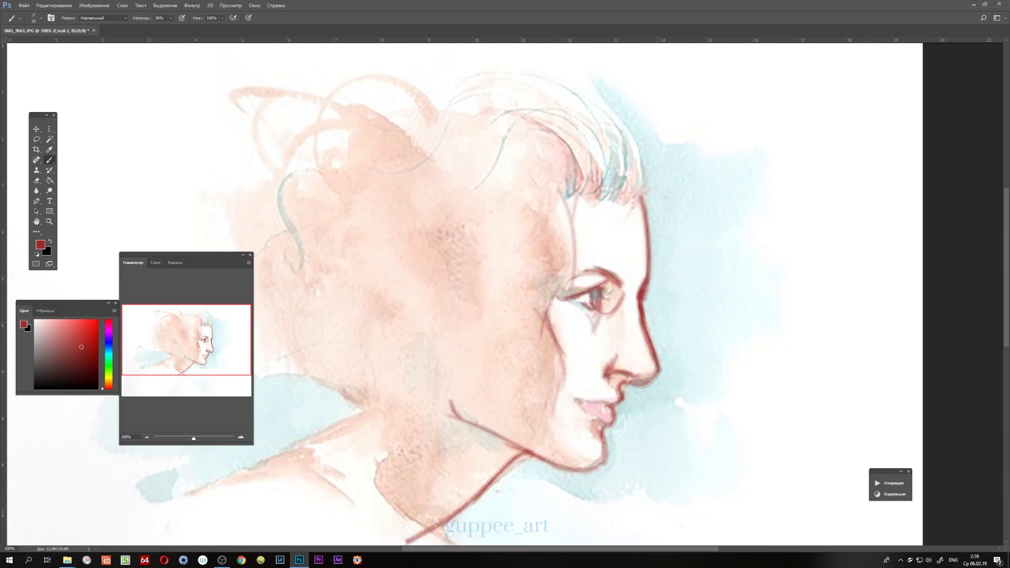
{"action": "left_click_drag", "start_coordinate": [442, 417], "coordinate": [419, 527]}
{"action": "left_click_drag", "start_coordinate": [382, 445], "coordinate": [403, 531]}
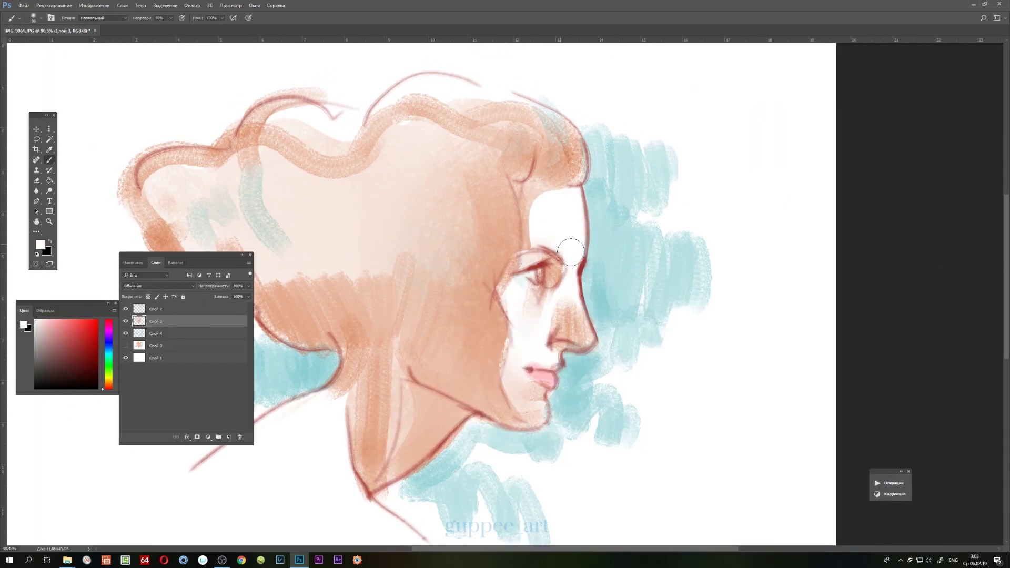
Sample the eyelid's dark red and try a freehand selection around the chin, then dismiss it.
{"action": "key", "text": "b"}
{"action": "right_click", "coordinate": [582, 272]}
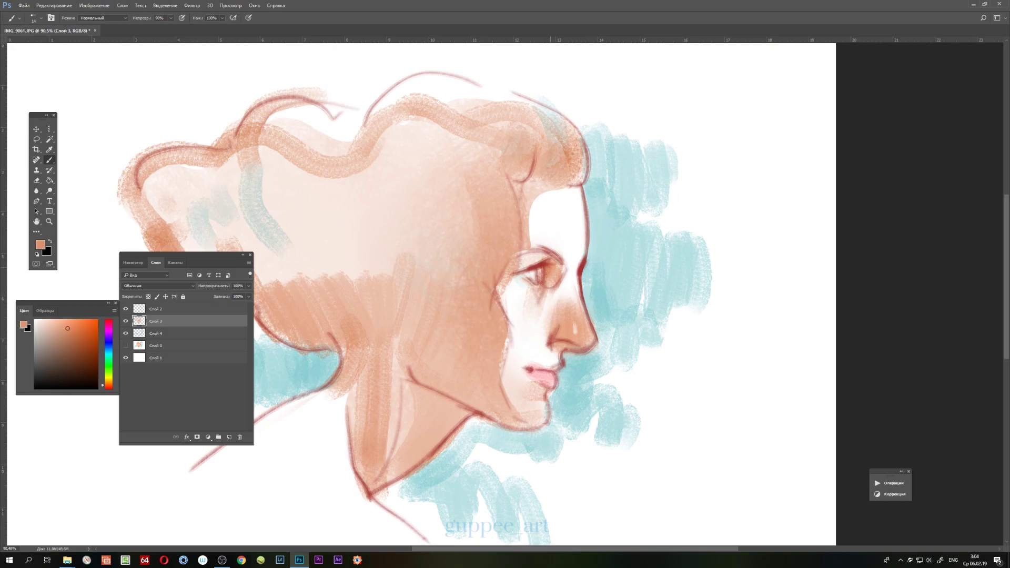
{"action": "left_click", "coordinate": [545, 264], "text": "alt"}
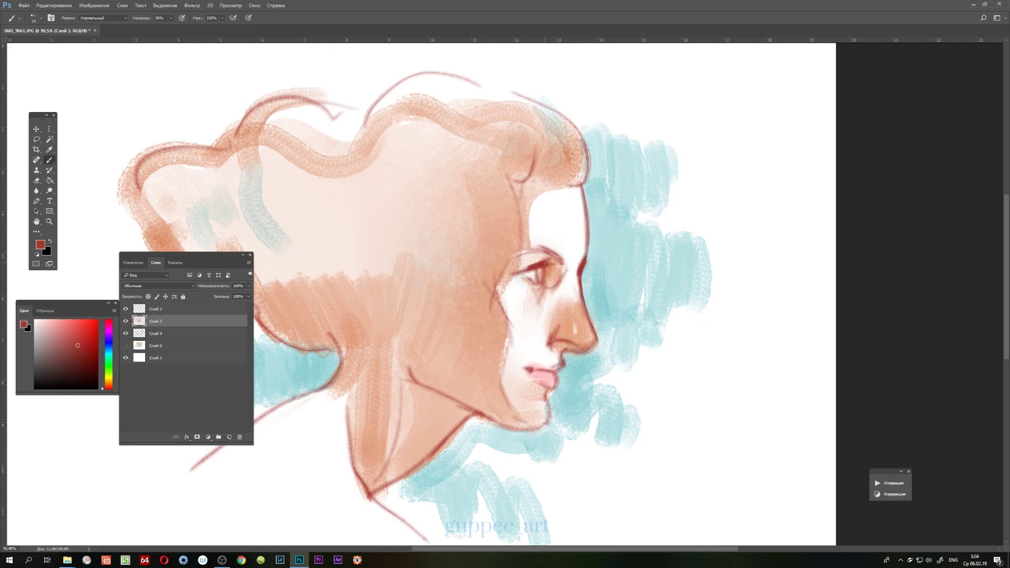
{"action": "left_click", "coordinate": [133, 263]}
{"action": "left_click_drag", "start_coordinate": [194, 438], "coordinate": [193, 438]}
{"action": "key", "text": "l"}
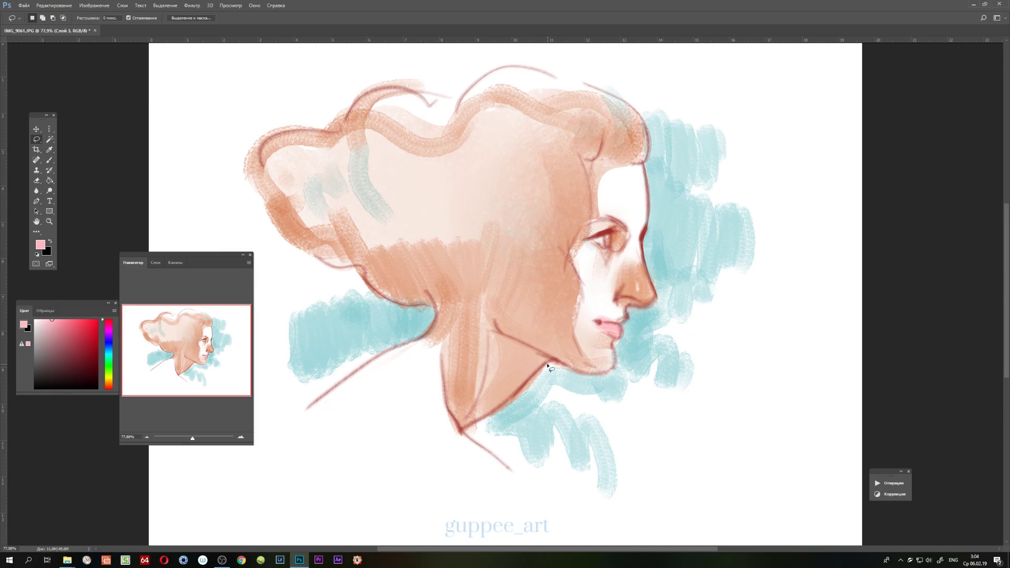
{"action": "left_click_drag", "start_coordinate": [463, 433], "coordinate": [520, 399]}
{"action": "left_click", "coordinate": [155, 262]}
Zoom in on the face and make Слой 4 the working layer.
{"action": "left_click", "coordinate": [133, 263]}
{"action": "left_click_drag", "start_coordinate": [192, 438], "coordinate": [197, 438]}
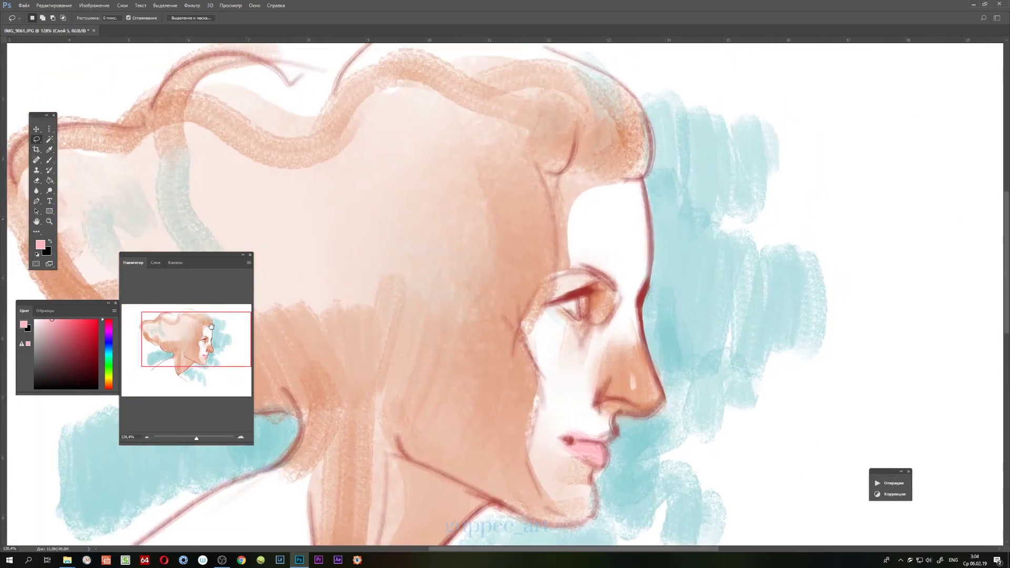
{"action": "left_click", "coordinate": [155, 262]}
{"action": "right_click", "coordinate": [139, 321]}
{"action": "key", "text": "Escape"}
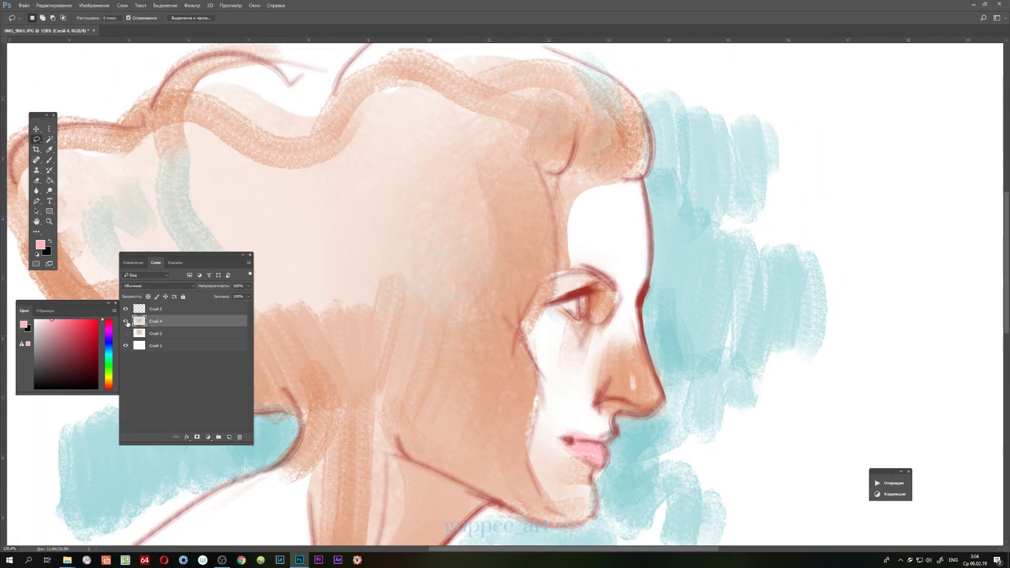
Paint the iris teal with the brush.
{"action": "key", "text": "b"}
{"action": "left_click", "coordinate": [579, 295], "text": "alt"}
{"action": "left_click", "coordinate": [555, 316], "text": "alt"}
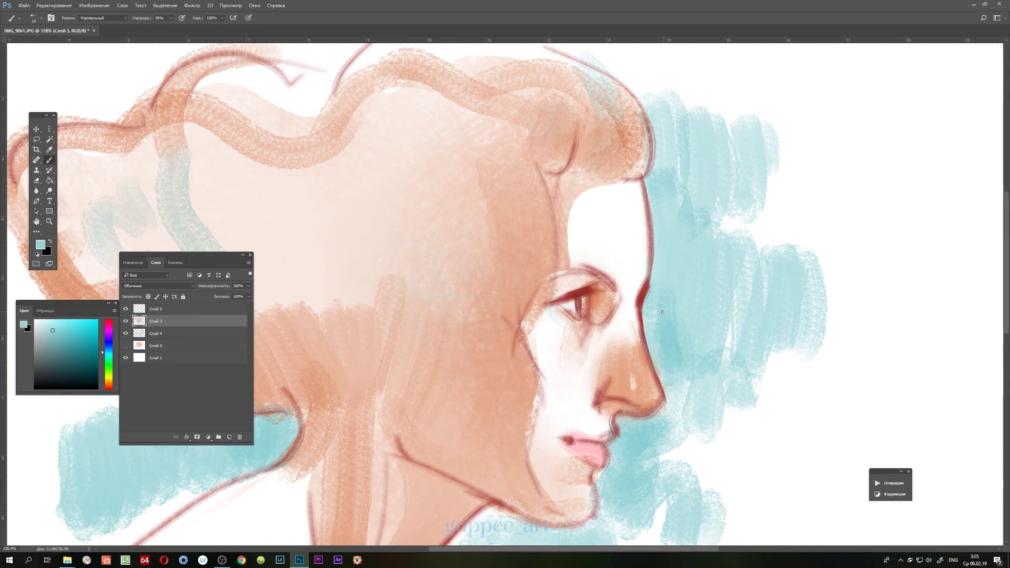
{"action": "left_click_drag", "start_coordinate": [578, 305], "coordinate": [583, 312]}
Paint pale highlight strokes over the cheek line beside the eye with a smaller brush.
{"action": "left_click", "coordinate": [601, 420], "text": "alt"}
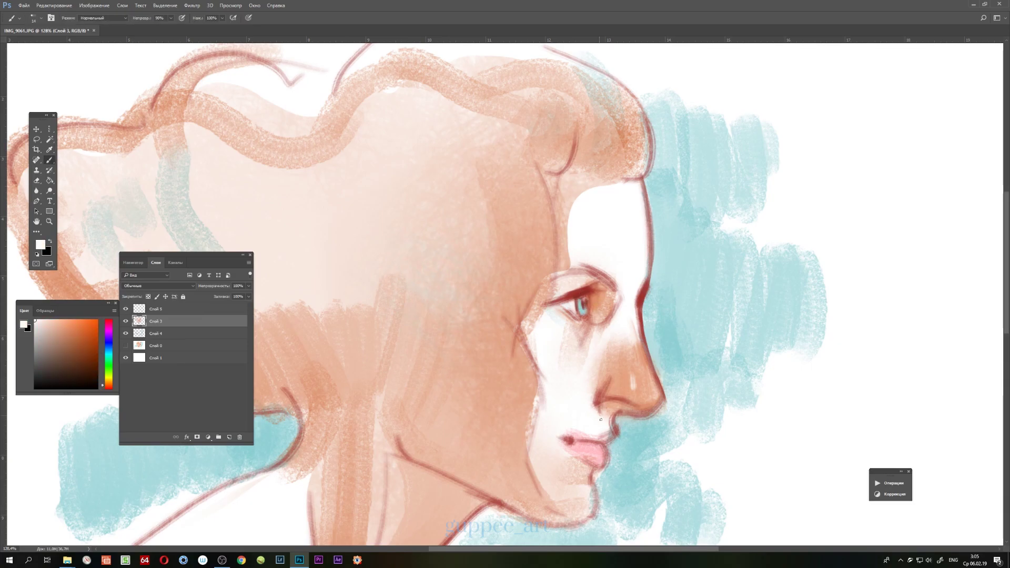
{"action": "left_click", "coordinate": [588, 334], "text": "alt"}
{"action": "right_click", "coordinate": [544, 316]}
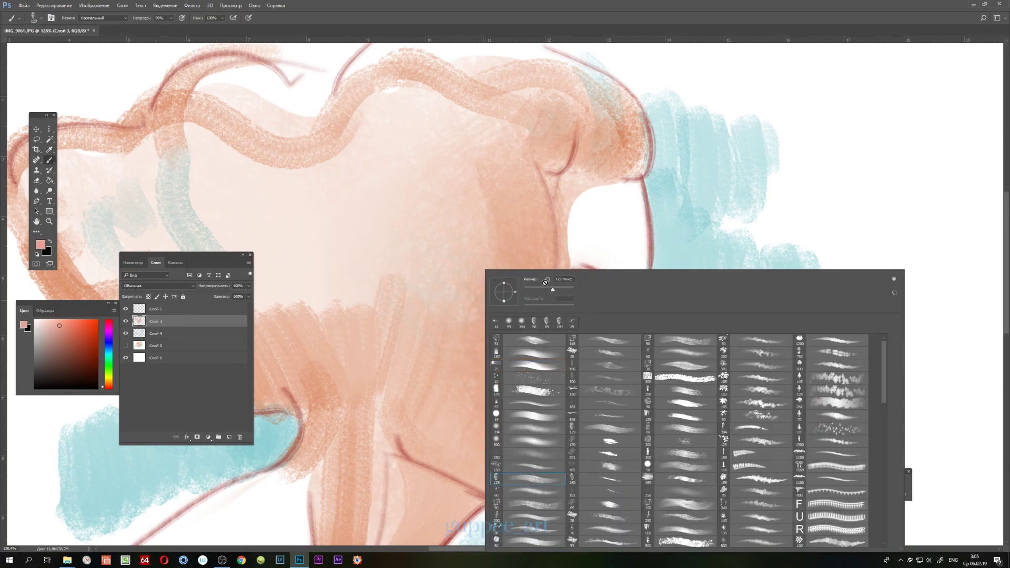
{"action": "key", "text": "Escape"}
{"action": "left_click", "coordinate": [544, 355], "text": "alt"}
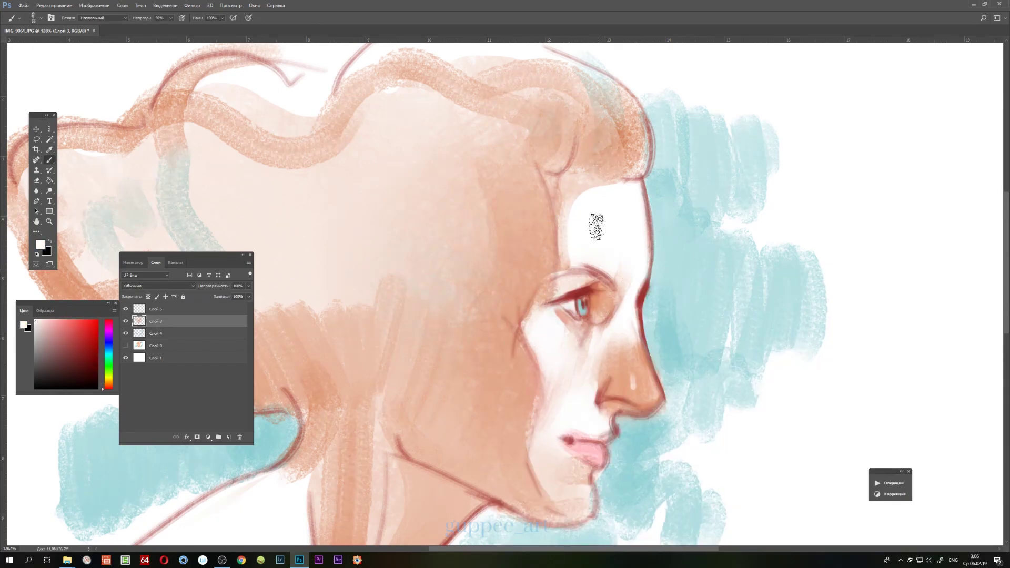
{"action": "left_click", "coordinate": [551, 446], "text": "alt"}
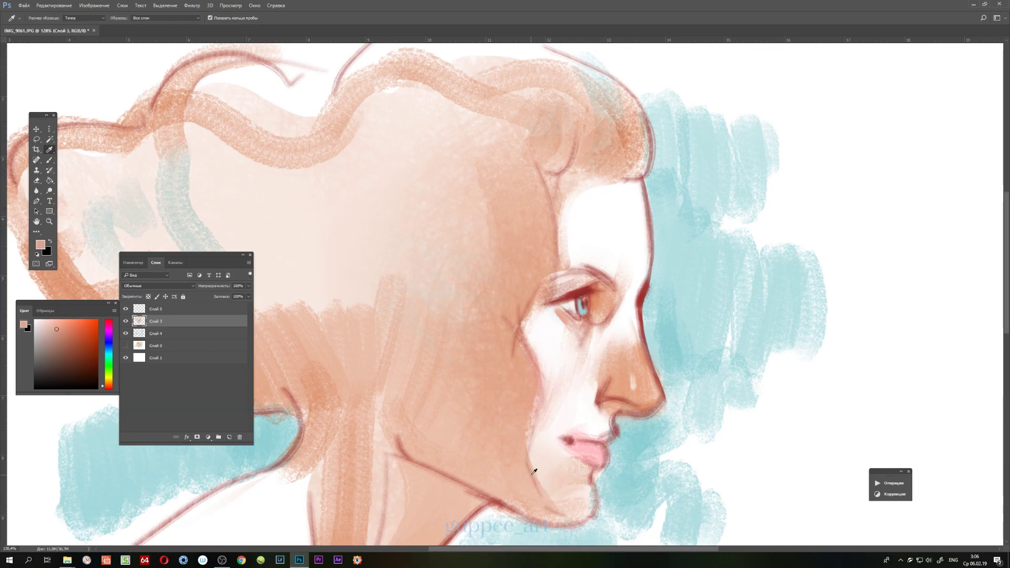
{"action": "left_click_drag", "start_coordinate": [570, 361], "coordinate": [529, 326]}
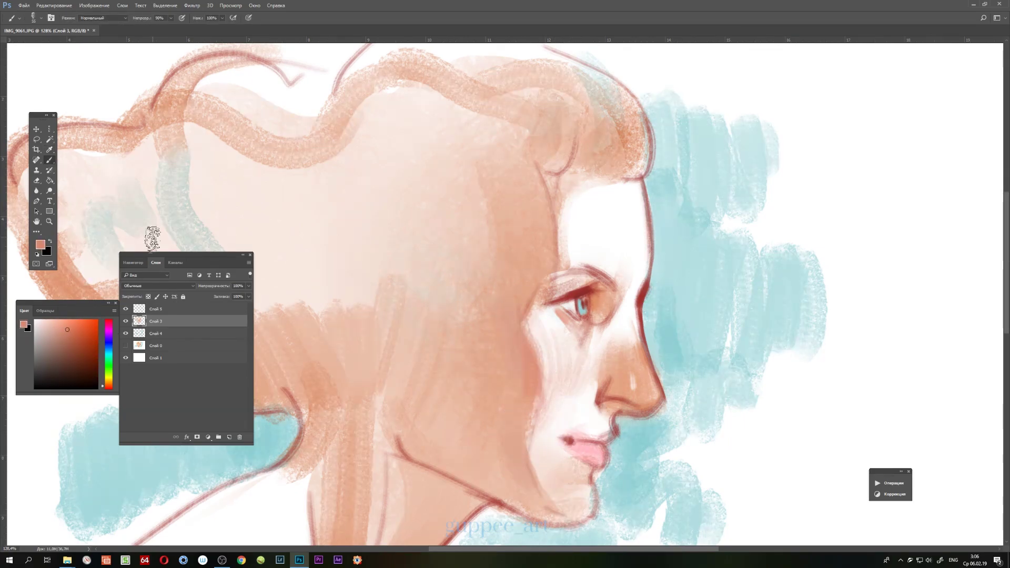
Zoom out to the whole head and paint shadow strokes on the neck.
{"action": "left_click", "coordinate": [133, 263]}
{"action": "left_click_drag", "start_coordinate": [198, 439], "coordinate": [191, 439]}
{"action": "mouse_move", "coordinate": [394, 367]}
{"action": "left_mouse_down"}
{"action": "mouse_move", "coordinate": [452, 416]}
{"action": "mouse_move", "coordinate": [431, 429]}
{"action": "left_mouse_up"}
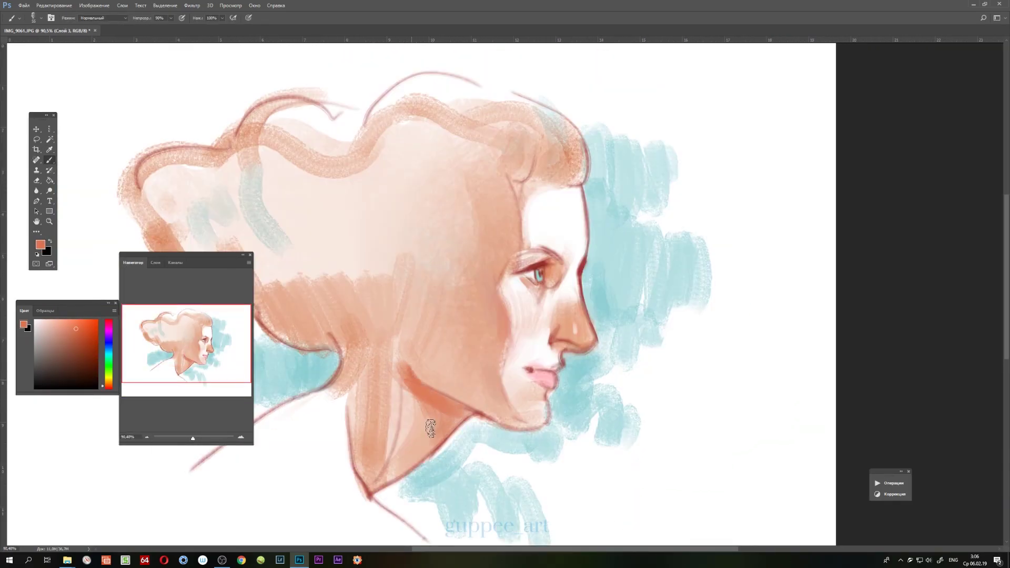
Lighten the cheek near the nose with near-white strokes.
{"action": "left_click", "coordinate": [451, 318], "text": "alt"}
{"action": "left_click_drag", "start_coordinate": [521, 310], "coordinate": [532, 346]}
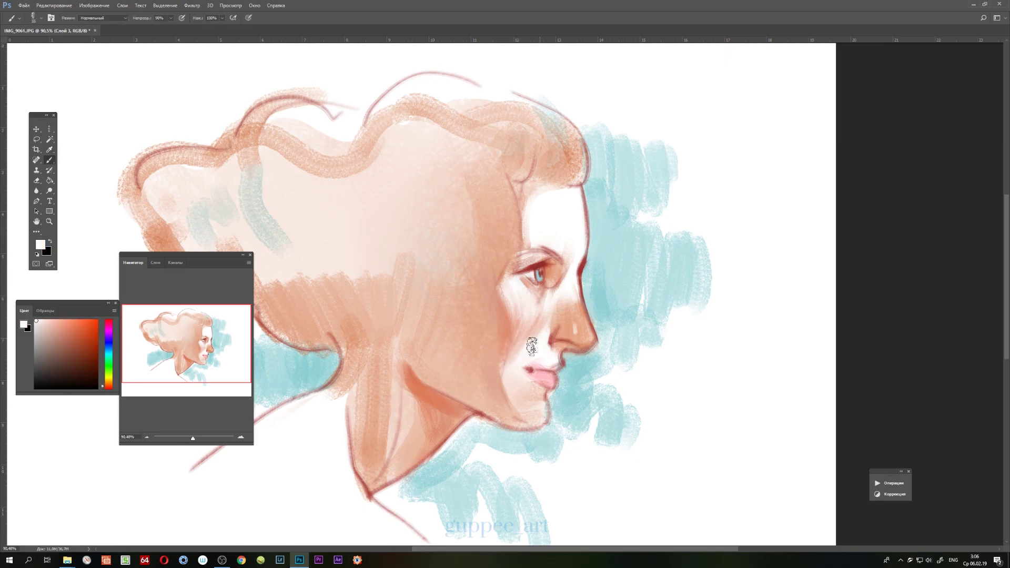
{"action": "left_click", "coordinate": [516, 267], "text": "alt"}
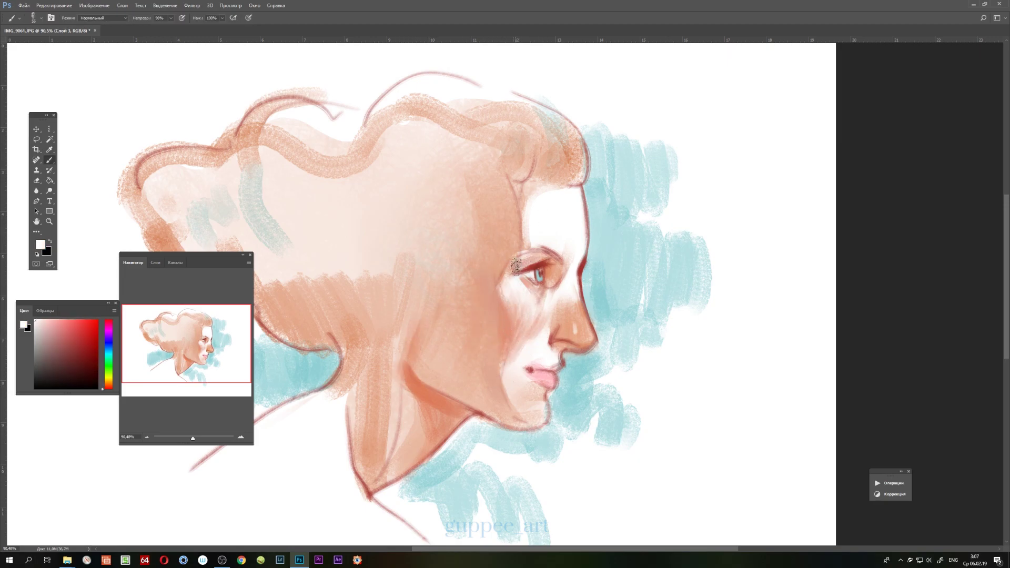
{"action": "left_click", "coordinate": [562, 342], "text": "alt"}
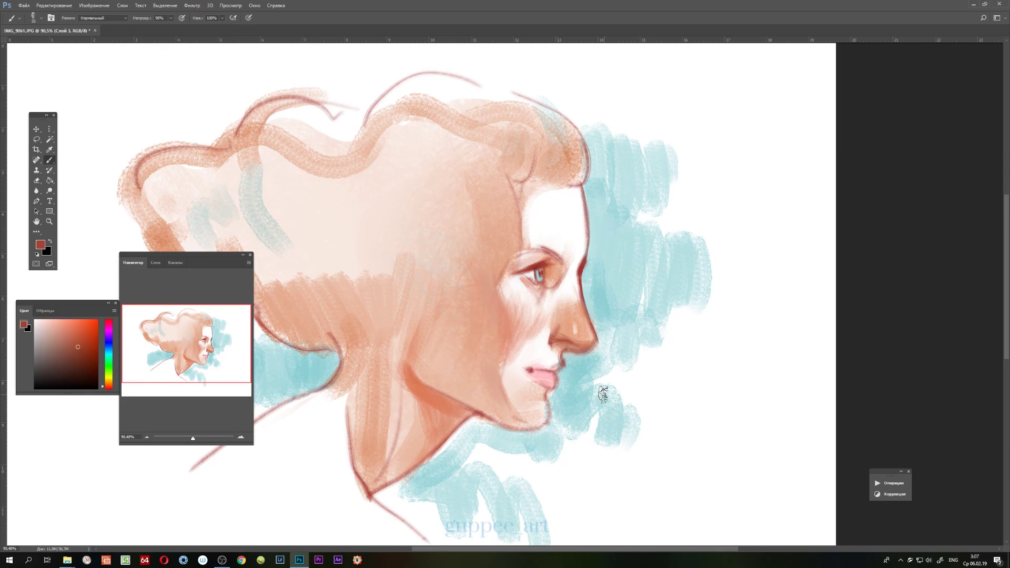
Paint two wavy orange strands across the hair.
{"action": "left_click", "coordinate": [560, 313], "text": "alt"}
{"action": "left_click_drag", "start_coordinate": [528, 152], "coordinate": [270, 174]}
{"action": "left_click_drag", "start_coordinate": [509, 158], "coordinate": [292, 223]}
Darken the hair near the forehead with dark red.
{"action": "left_click", "coordinate": [507, 328], "text": "alt"}
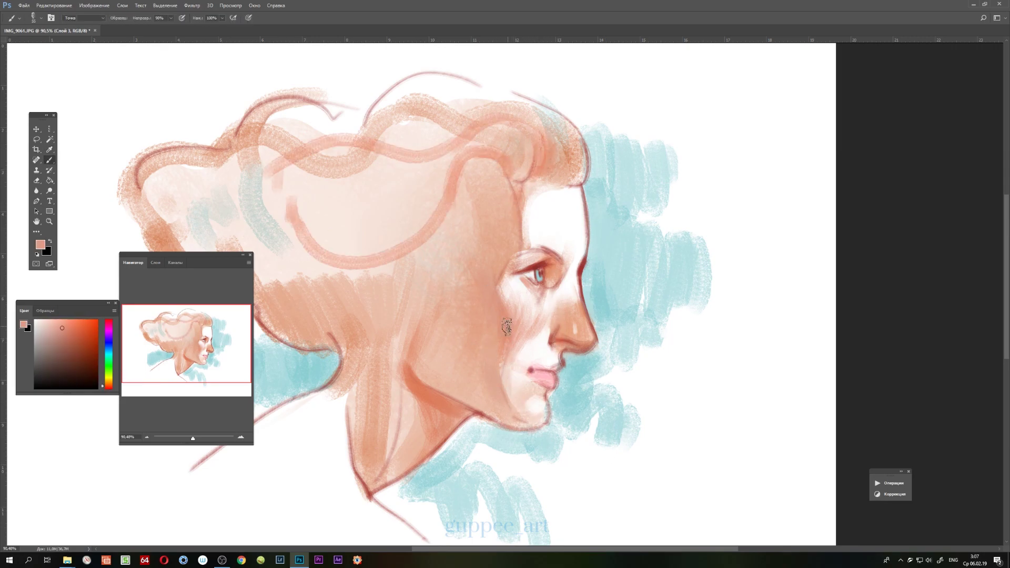
{"action": "left_click", "coordinate": [521, 268], "text": "alt"}
{"action": "left_click_drag", "start_coordinate": [491, 125], "coordinate": [540, 176]}
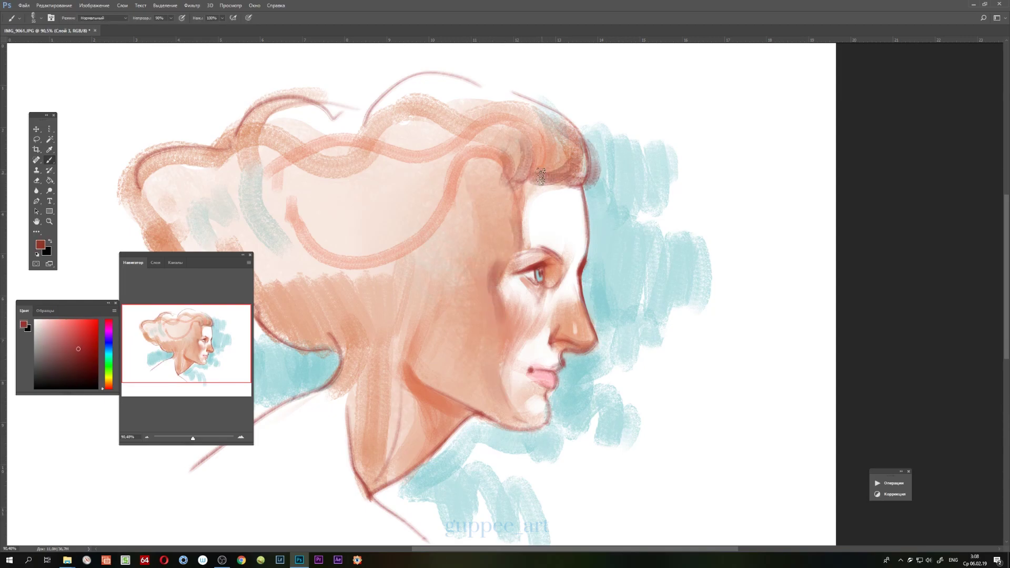
Warm the nose tip orange and add a darker stroke on the neck.
{"action": "left_click", "coordinate": [541, 176], "text": "alt"}
{"action": "left_click_drag", "start_coordinate": [193, 438], "coordinate": [191, 439]}
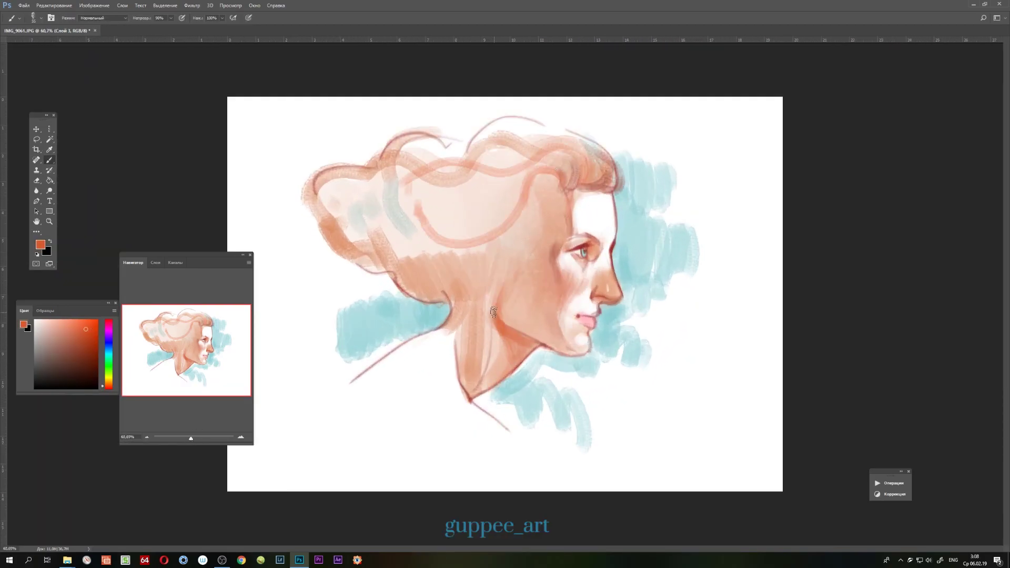
{"action": "left_click_drag", "start_coordinate": [604, 290], "coordinate": [606, 284]}
{"action": "left_click", "coordinate": [526, 315], "text": "alt"}
{"action": "left_click_drag", "start_coordinate": [508, 368], "coordinate": [507, 339]}
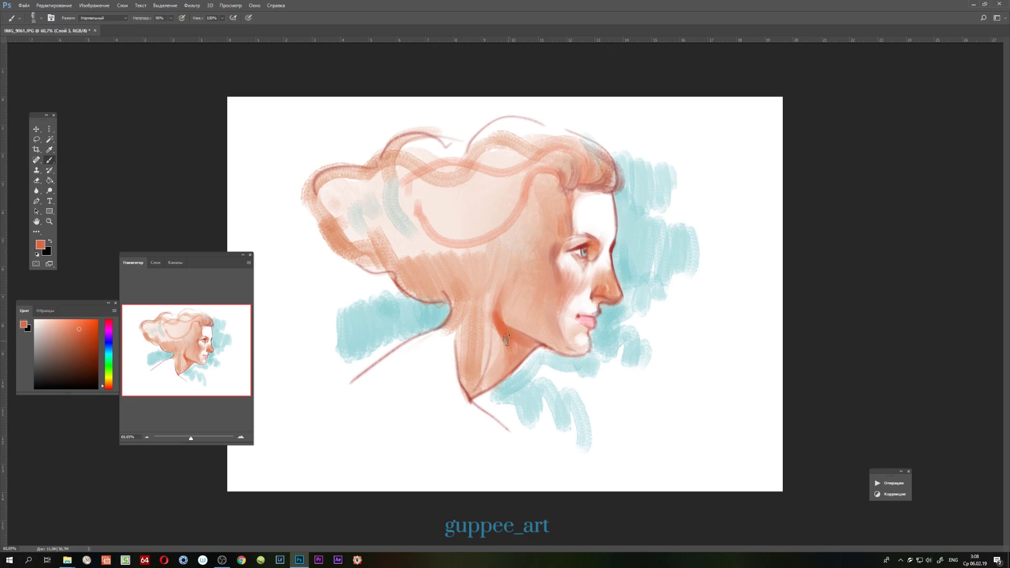
Pick a dark red and zoom in closely on the top of the hair.
{"action": "left_click", "coordinate": [500, 350], "text": "alt"}
{"action": "left_click_drag", "start_coordinate": [484, 289], "coordinate": [337, 200]}
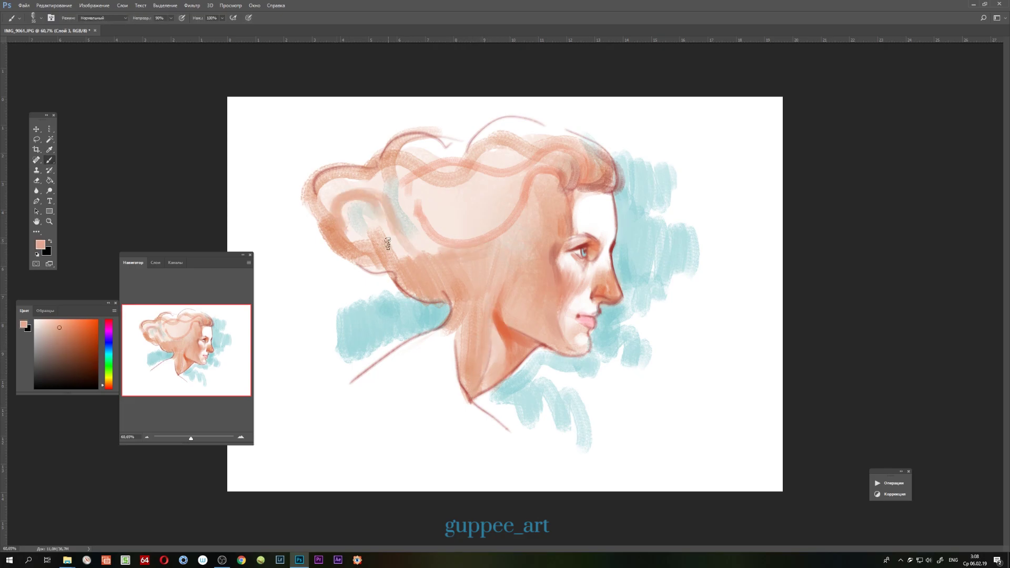
{"action": "left_click_drag", "start_coordinate": [191, 438], "coordinate": [197, 439]}
{"action": "left_click_drag", "start_coordinate": [190, 352], "coordinate": [204, 335]}
{"action": "right_click", "coordinate": [483, 269]}
{"action": "key", "text": "Escape"}
Set a smaller brush size and sample a skin tone, adjusting it slightly.
{"action": "right_click", "coordinate": [421, 269]}
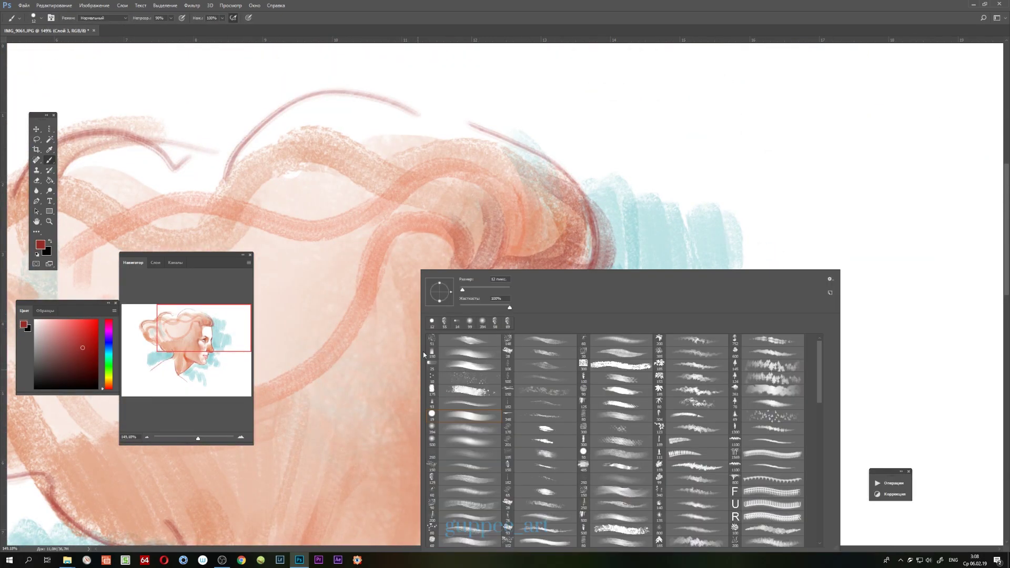
{"action": "key", "text": "Escape"}
{"action": "right_click", "coordinate": [461, 400]}
{"action": "double_click", "coordinate": [530, 387]}
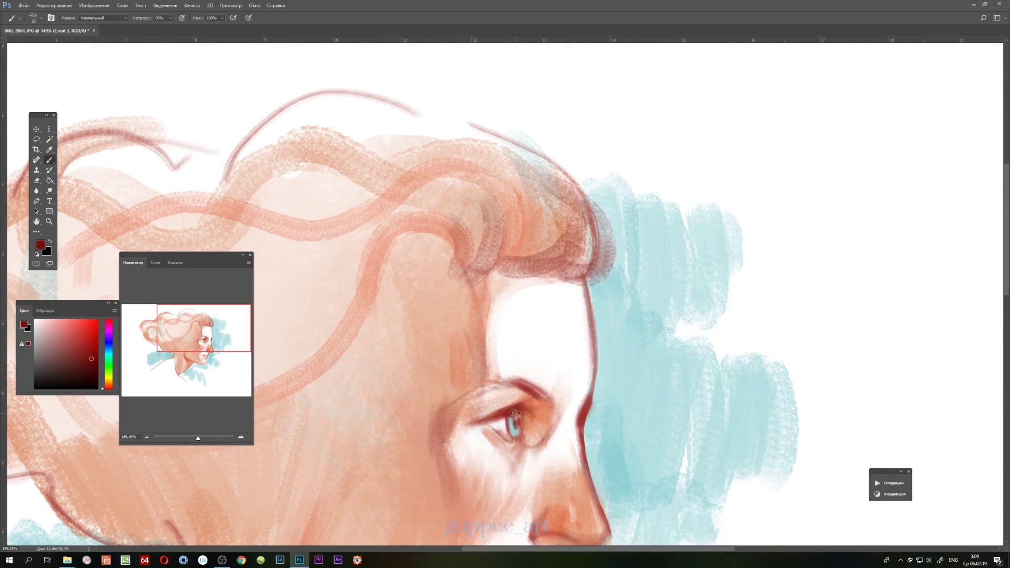
{"action": "left_click", "coordinate": [521, 432], "text": "alt"}
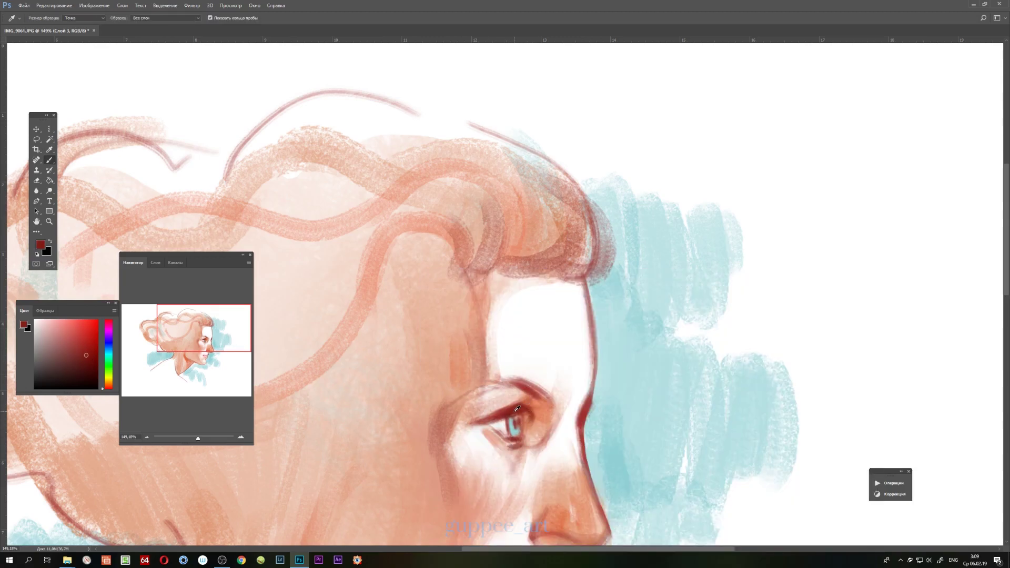
{"action": "scroll", "coordinate": [631, 421], "scroll_direction": "down", "scroll_amount": 2}
{"action": "left_click", "coordinate": [668, 410], "text": "alt"}
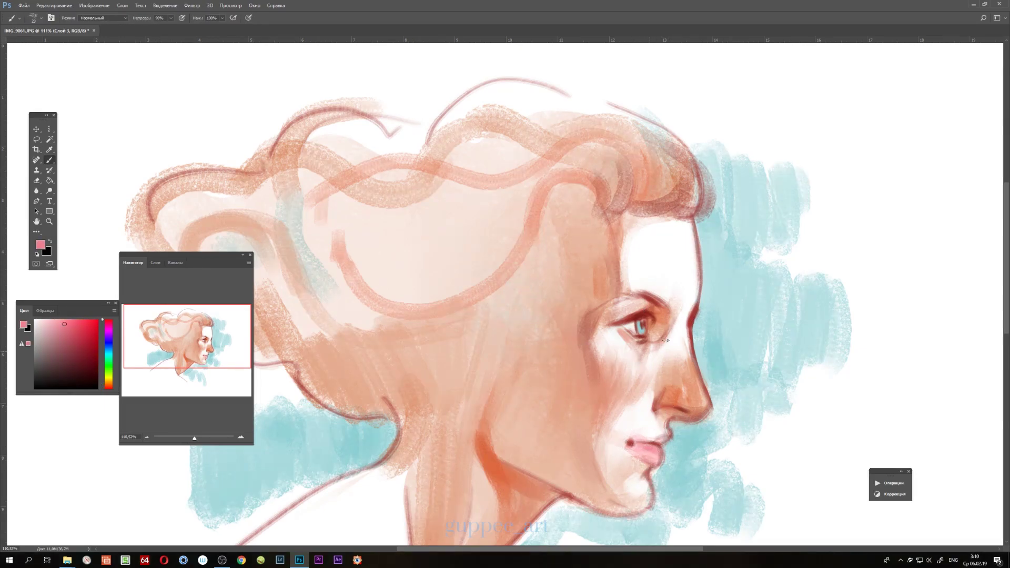
Choose a smaller brush preset, zoom out, and sample light peach and dark red tones.
{"action": "key", "text": "d"}
{"action": "key", "text": "x"}
{"action": "right_click", "coordinate": [652, 262]}
{"action": "double_click", "coordinate": [650, 335]}
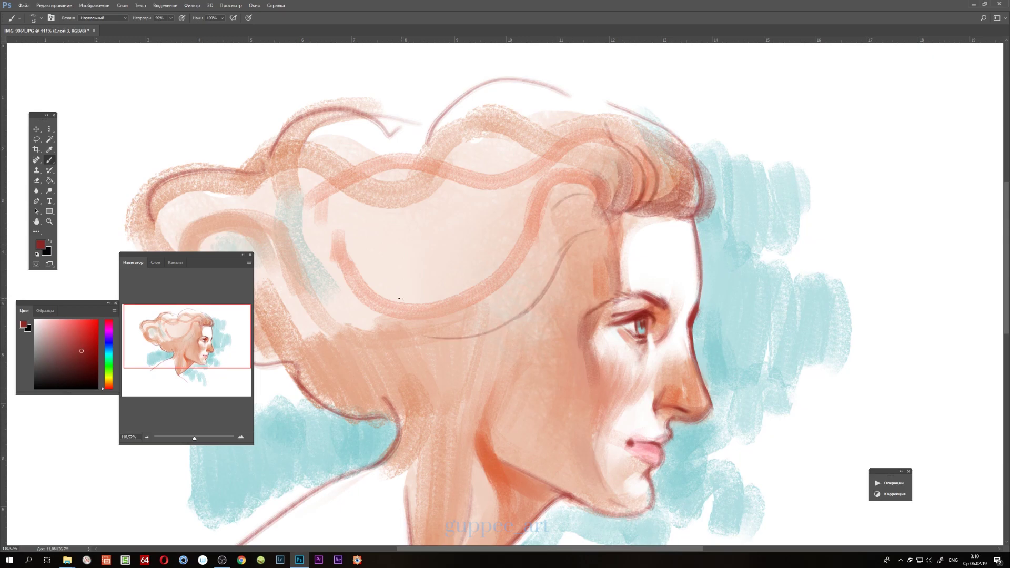
{"action": "left_click_drag", "start_coordinate": [194, 438], "coordinate": [193, 439]}
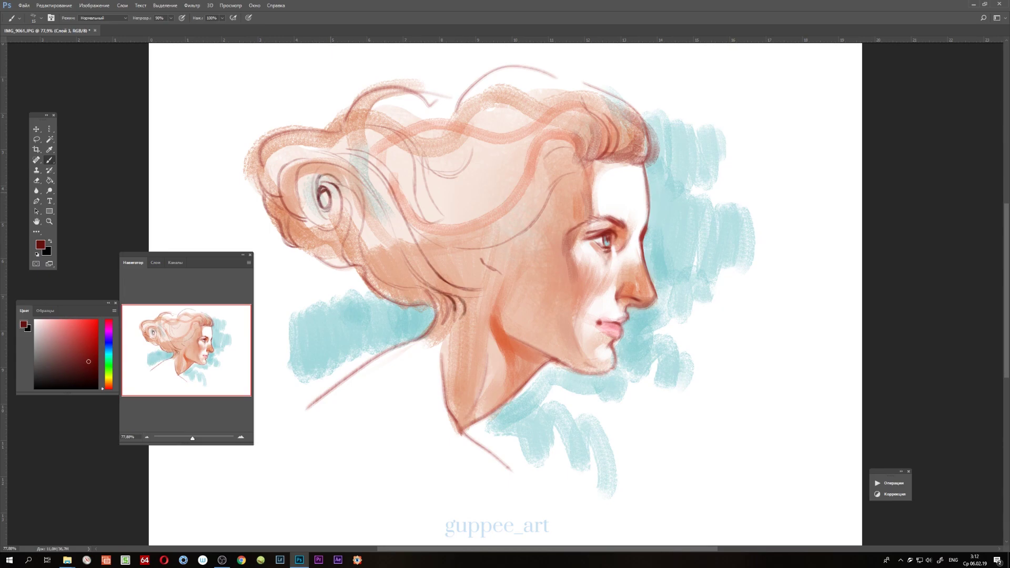
{"action": "left_click", "coordinate": [376, 226], "text": "alt"}
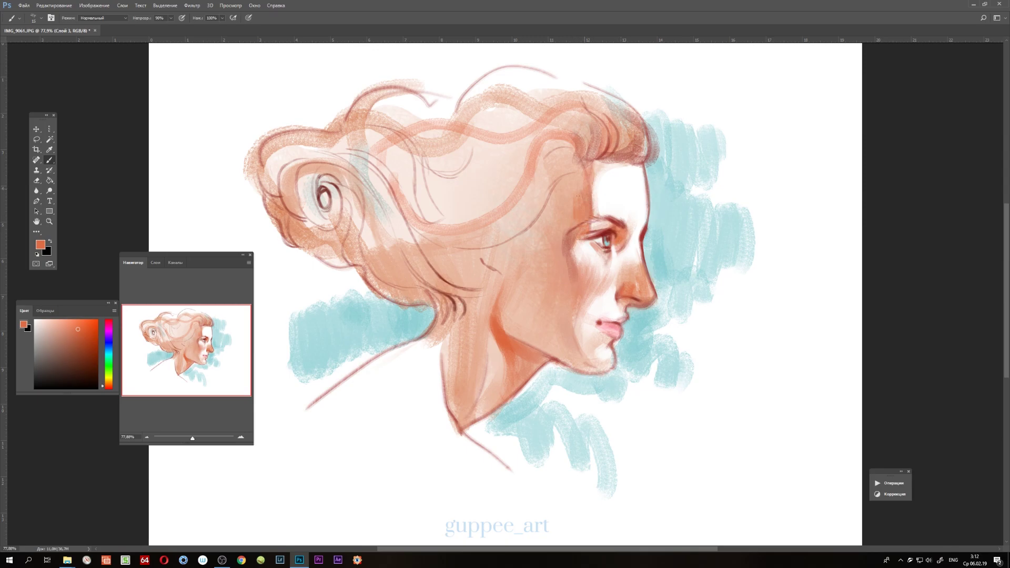
{"action": "left_click", "coordinate": [507, 335], "text": "alt"}
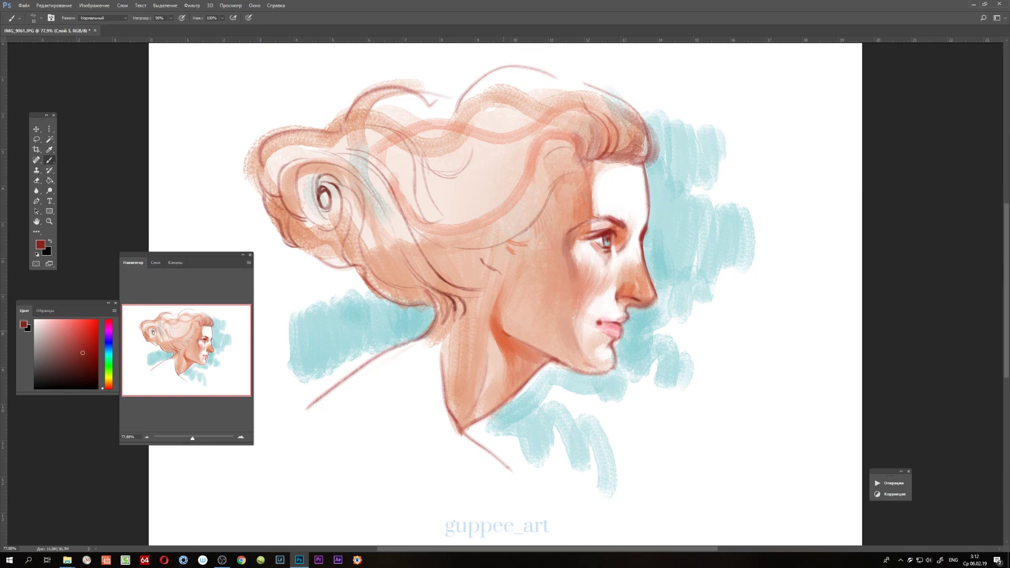
Zoom closely on the eye and sample the eyelash's dark maroon and a pink tone.
{"action": "left_click_drag", "start_coordinate": [195, 439], "coordinate": [198, 440]}
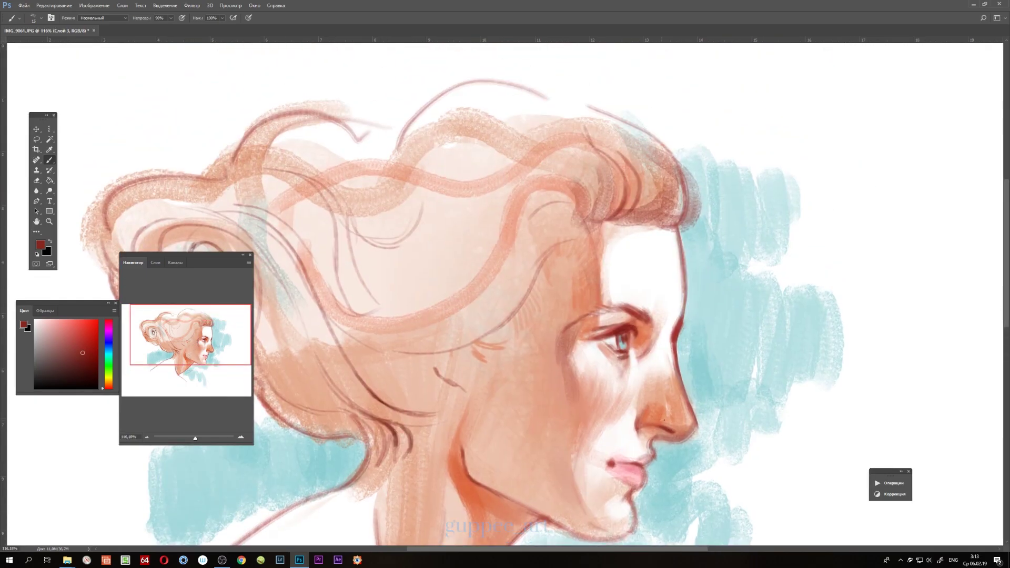
{"action": "left_click", "coordinate": [631, 334], "text": "alt"}
{"action": "left_click_drag", "start_coordinate": [195, 440], "coordinate": [201, 439]}
{"action": "key", "text": "l"}
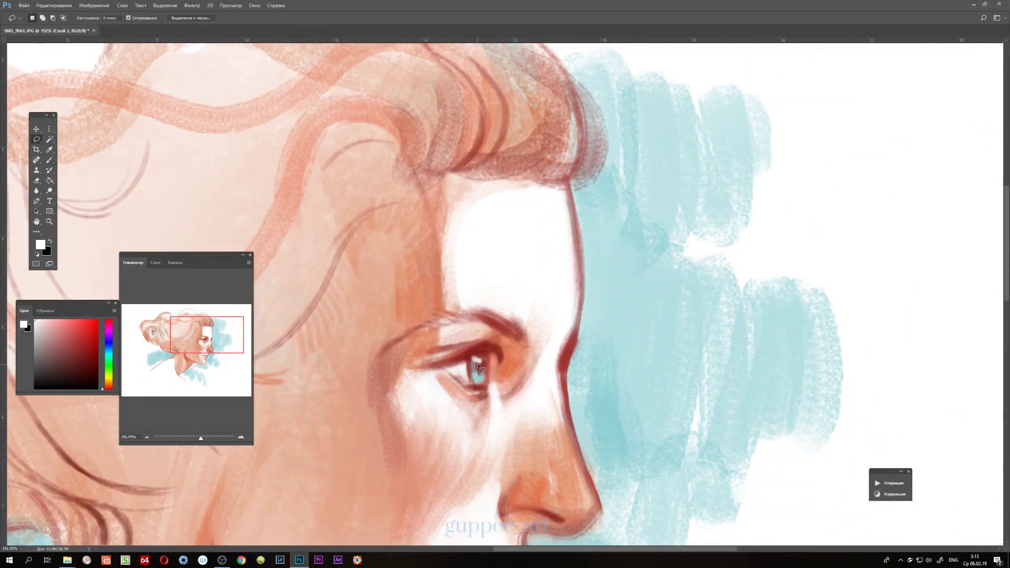
{"action": "key", "text": "b"}
{"action": "left_click", "coordinate": [476, 349], "text": "alt"}
{"action": "left_click", "coordinate": [485, 389], "text": "alt"}
Zoom back out around the face and sample salmon, light skin and darker reddish-brown tones.
{"action": "key", "text": "l"}
{"action": "left_click_drag", "start_coordinate": [200, 438], "coordinate": [200, 439]}
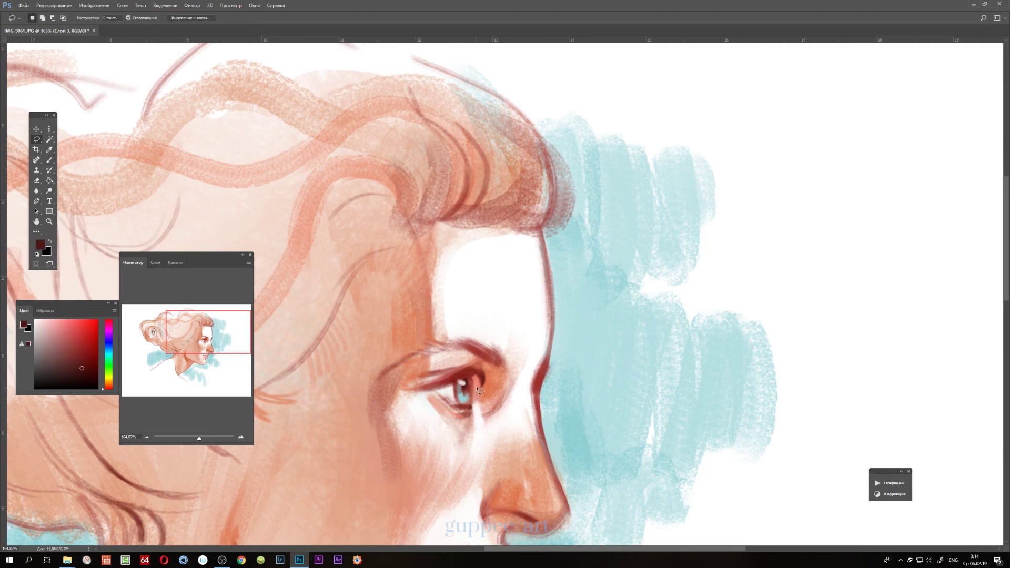
{"action": "left_click", "coordinate": [479, 395], "text": "alt"}
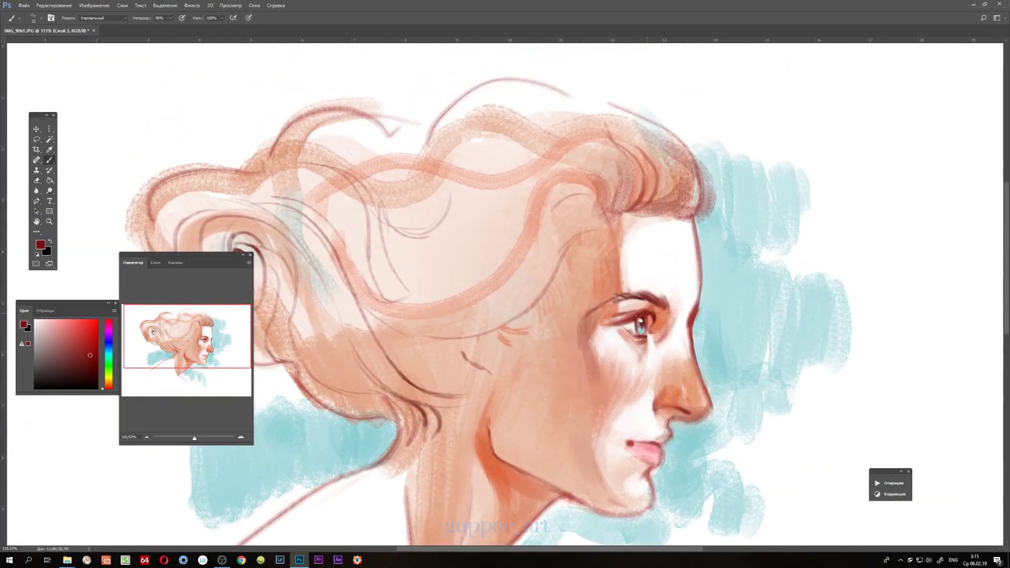
{"action": "left_click", "coordinate": [592, 314], "text": "alt"}
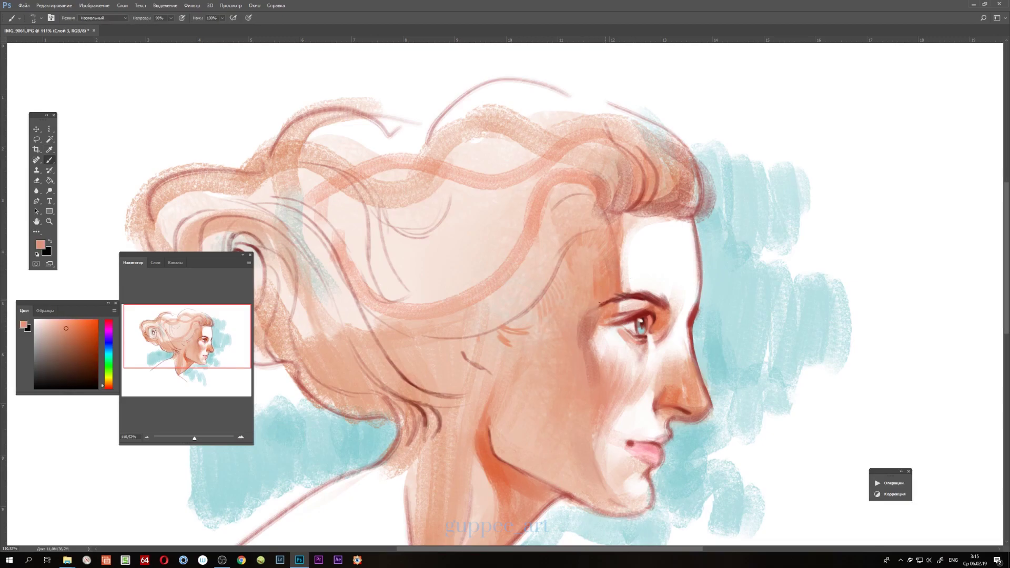
{"action": "left_click", "coordinate": [656, 332], "text": "alt"}
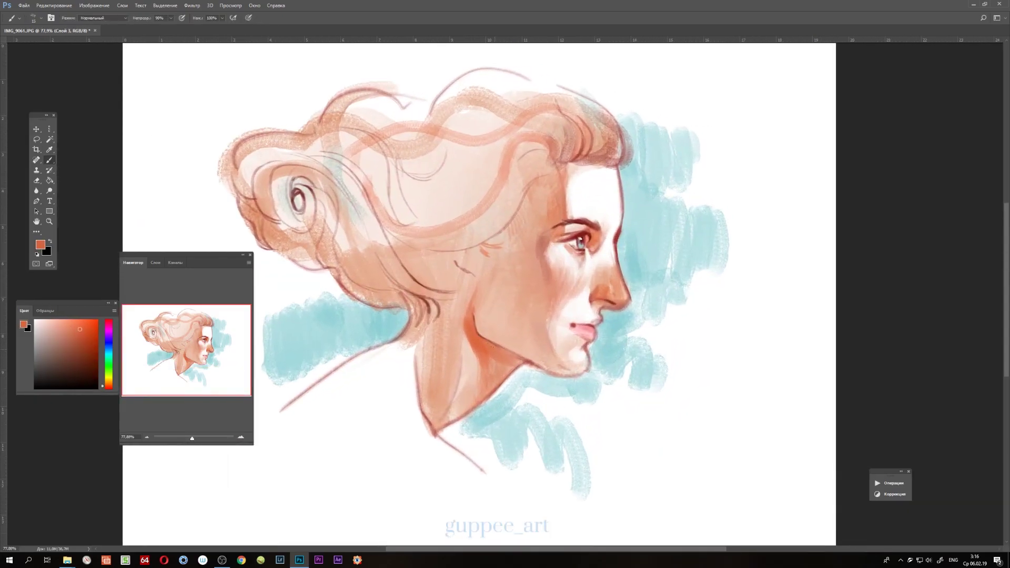
Sample near-white, light cyan from the background and orange from the hair.
{"action": "left_click", "coordinate": [585, 328], "text": "alt"}
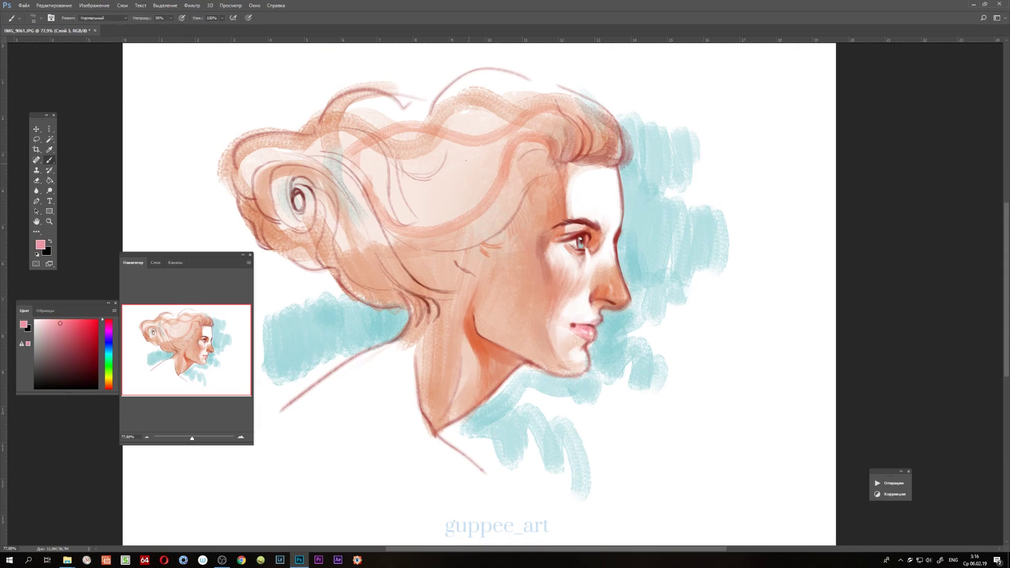
{"action": "left_click", "coordinate": [465, 161], "text": "alt"}
{"action": "left_click", "coordinate": [581, 243], "text": "alt"}
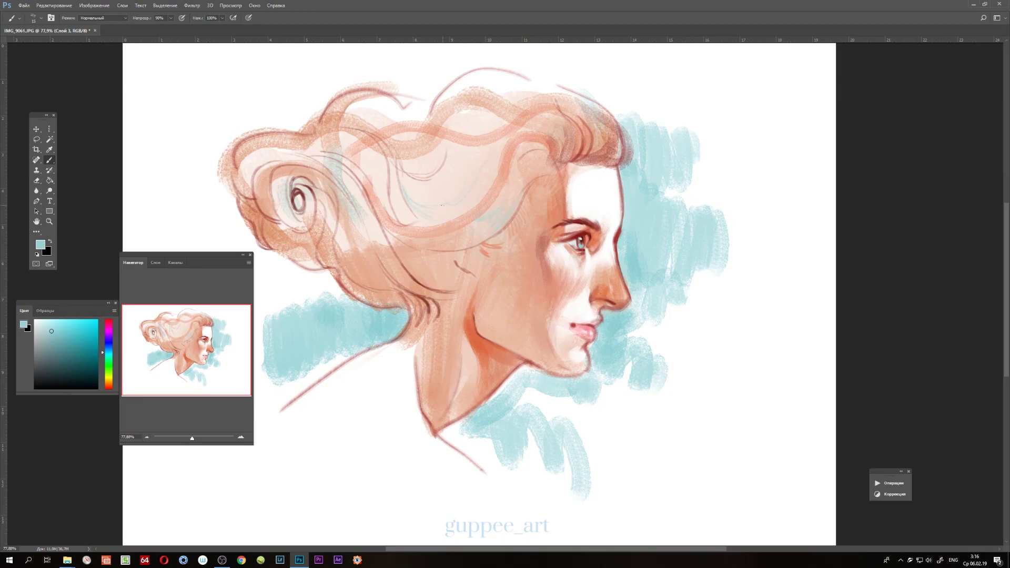
{"action": "left_click", "coordinate": [513, 216], "text": "alt"}
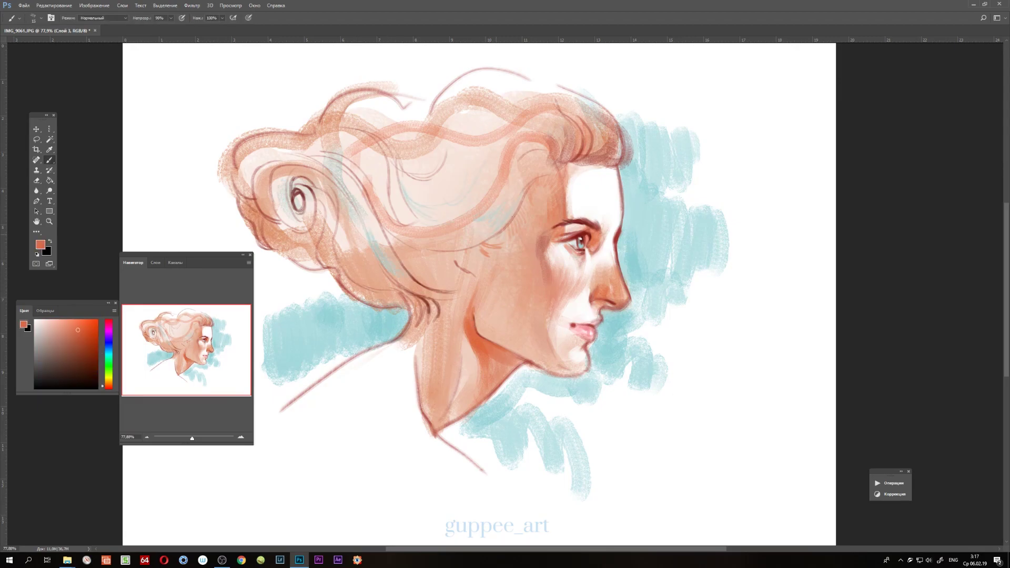
{"action": "right_click", "coordinate": [508, 199]}
{"action": "key", "text": "Escape"}
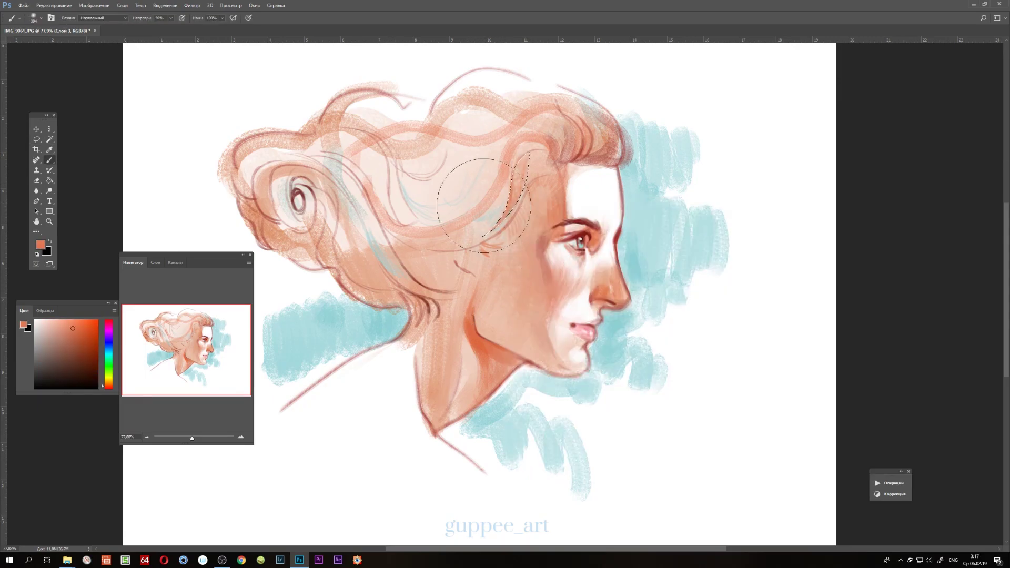
{"action": "key", "text": "l"}
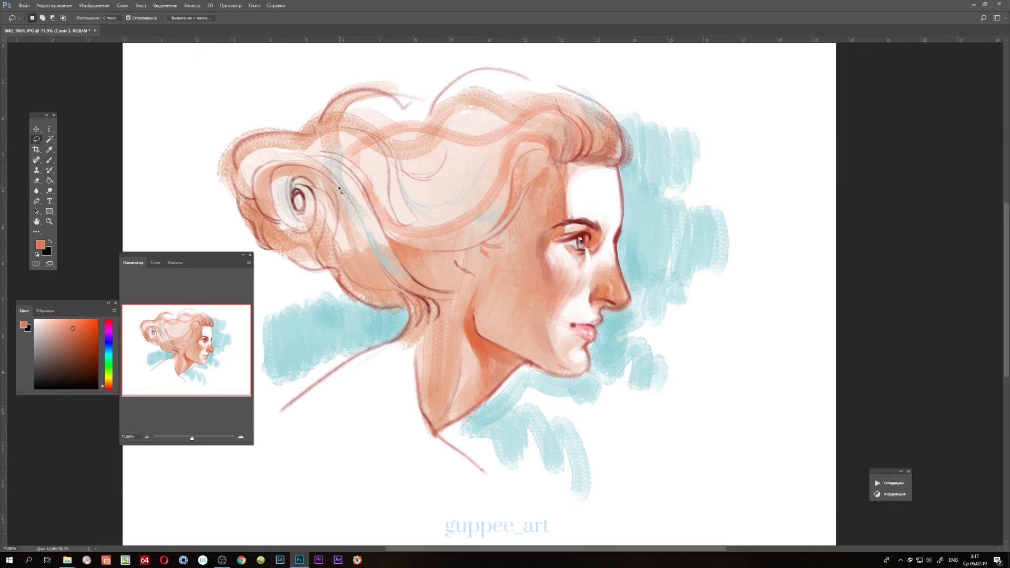
{"action": "key", "text": "b"}
Paint a thin strip along the hair curve and fill the bun curl with orange.
{"action": "mouse_move", "coordinate": [371, 253]}
{"action": "left_mouse_down"}
{"action": "mouse_move", "coordinate": [285, 168]}
{"action": "mouse_move", "coordinate": [363, 247]}
{"action": "left_mouse_up"}
{"action": "key", "text": "ctrl+d"}
{"action": "key", "text": "l"}
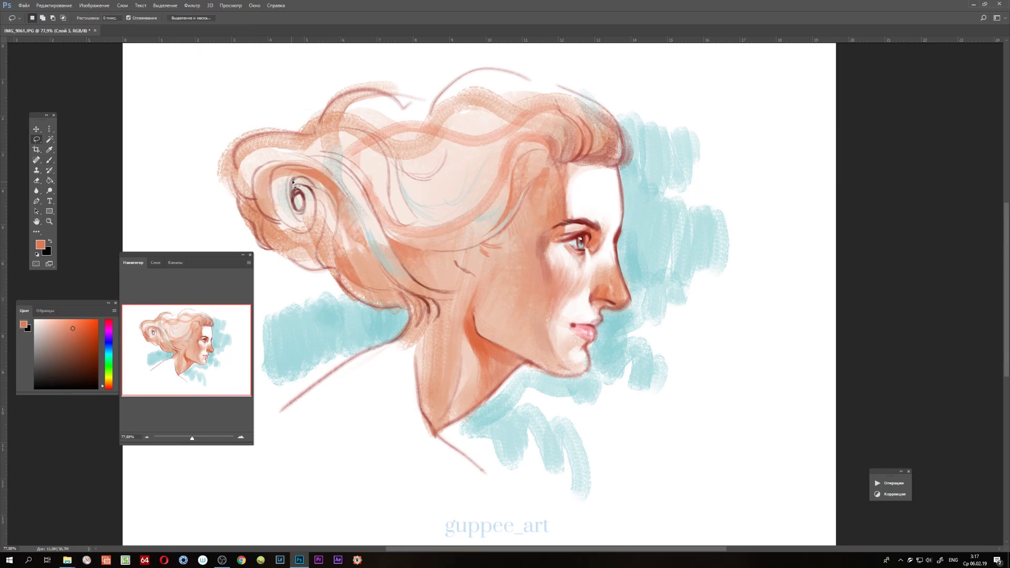
{"action": "left_click", "coordinate": [291, 190]}
{"action": "key", "text": "b"}
{"action": "mouse_move", "coordinate": [282, 219]}
{"action": "left_mouse_down"}
{"action": "mouse_move", "coordinate": [284, 208]}
{"action": "mouse_move", "coordinate": [369, 258]}
{"action": "left_mouse_up"}
{"action": "key", "text": "ctrl+d"}
Shade more of the bun curl with orange inside further lasso selections.
{"action": "key", "text": "l"}
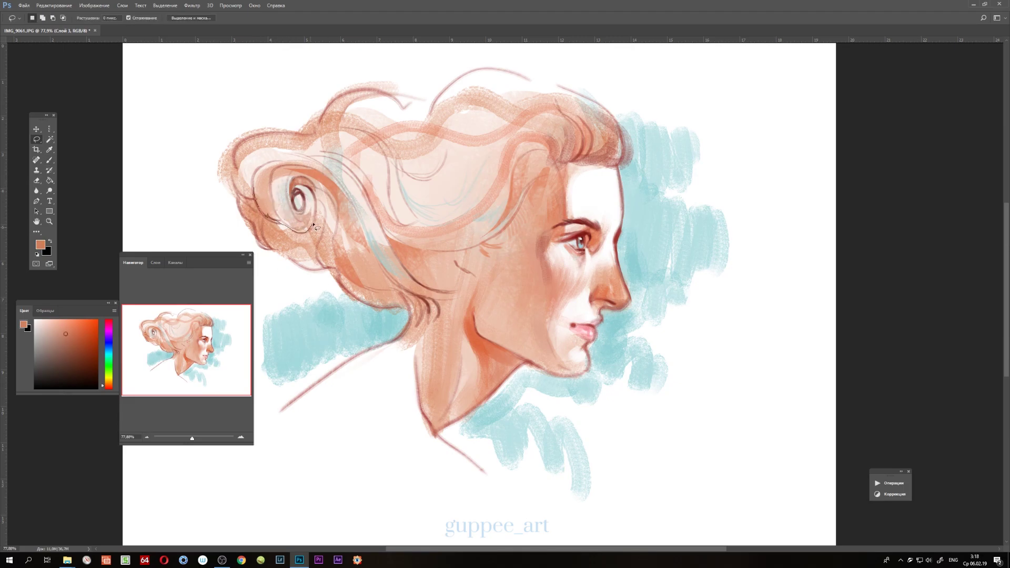
{"action": "key", "text": "b"}
{"action": "left_click_drag", "start_coordinate": [273, 189], "coordinate": [311, 226]}
{"action": "left_click_drag", "start_coordinate": [264, 198], "coordinate": [311, 239]}
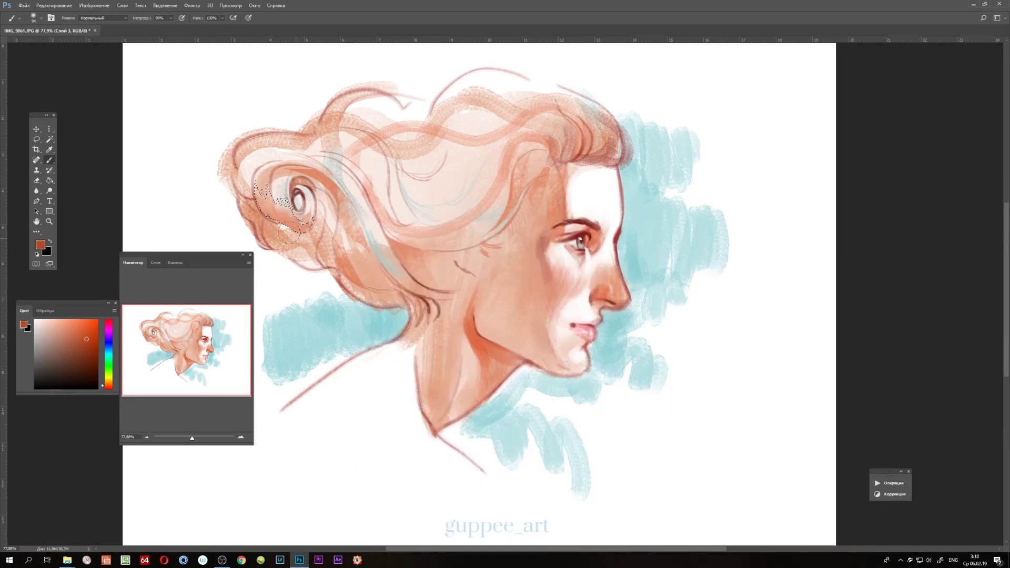
{"action": "key", "text": "ctrl+d"}
{"action": "key", "text": "l"}
{"action": "left_click_drag", "start_coordinate": [330, 181], "coordinate": [370, 242]}
{"action": "mouse_move", "coordinate": [350, 200]}
{"action": "left_mouse_down"}
{"action": "mouse_move", "coordinate": [363, 247]}
{"action": "mouse_move", "coordinate": [257, 187]}
{"action": "mouse_move", "coordinate": [271, 216]}
{"action": "mouse_move", "coordinate": [297, 201]}
{"action": "left_mouse_up"}
{"action": "mouse_move", "coordinate": [192, 438]}
{"action": "left_mouse_down"}
{"action": "mouse_move", "coordinate": [179, 438]}
{"action": "mouse_move", "coordinate": [192, 437]}
{"action": "left_mouse_up"}
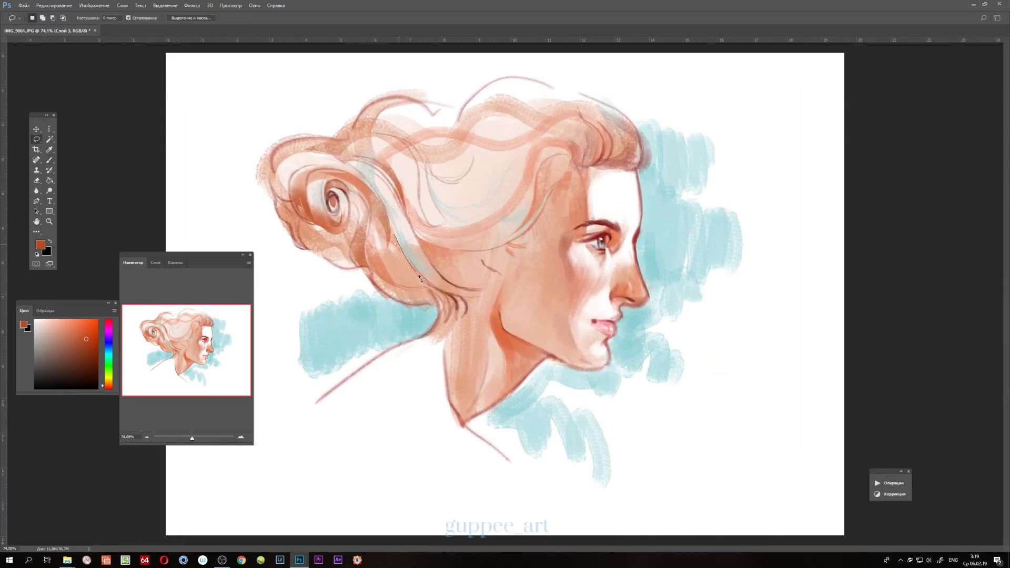
Paint dark orange into a selected hair strand behind the temple.
{"action": "mouse_move", "coordinate": [389, 216]}
{"action": "left_mouse_down"}
{"action": "mouse_move", "coordinate": [445, 296]}
{"action": "mouse_move", "coordinate": [421, 247]}
{"action": "mouse_move", "coordinate": [490, 274]}
{"action": "left_mouse_up"}
{"action": "key", "text": "b"}
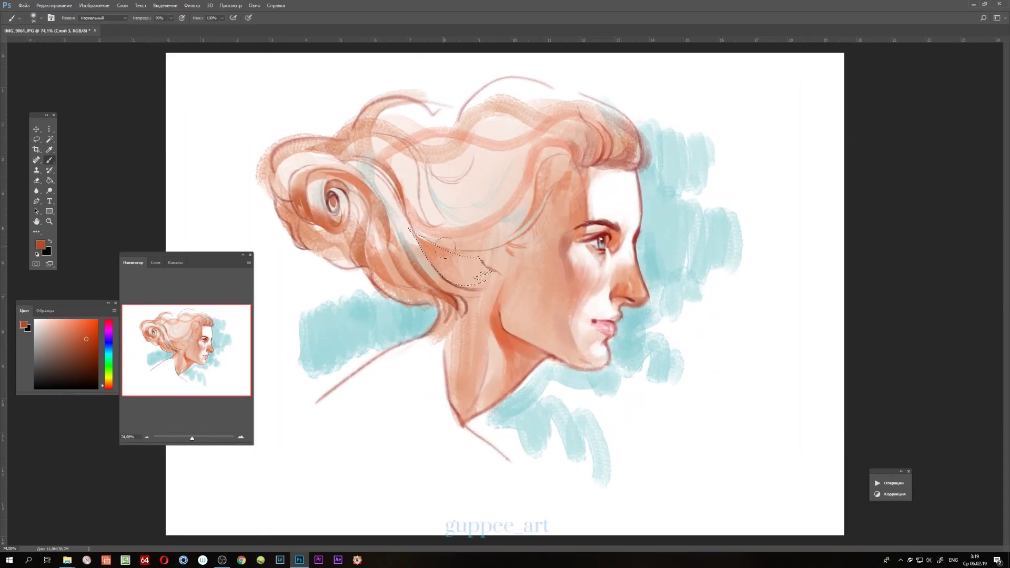
{"action": "key", "text": "l"}
{"action": "left_click_drag", "start_coordinate": [416, 169], "coordinate": [447, 231]}
{"action": "key", "text": "b"}
{"action": "key", "text": "l"}
Shade the bun's curl, then reset colours to default and clear the selection.
{"action": "left_click_drag", "start_coordinate": [350, 201], "coordinate": [316, 237]}
{"action": "key", "text": "b"}
{"action": "key", "text": "l"}
{"action": "key", "text": "b"}
{"action": "key", "text": "l"}
{"action": "key", "text": "d"}
{"action": "key", "text": "x"}
{"action": "key", "text": "ctrl+d"}
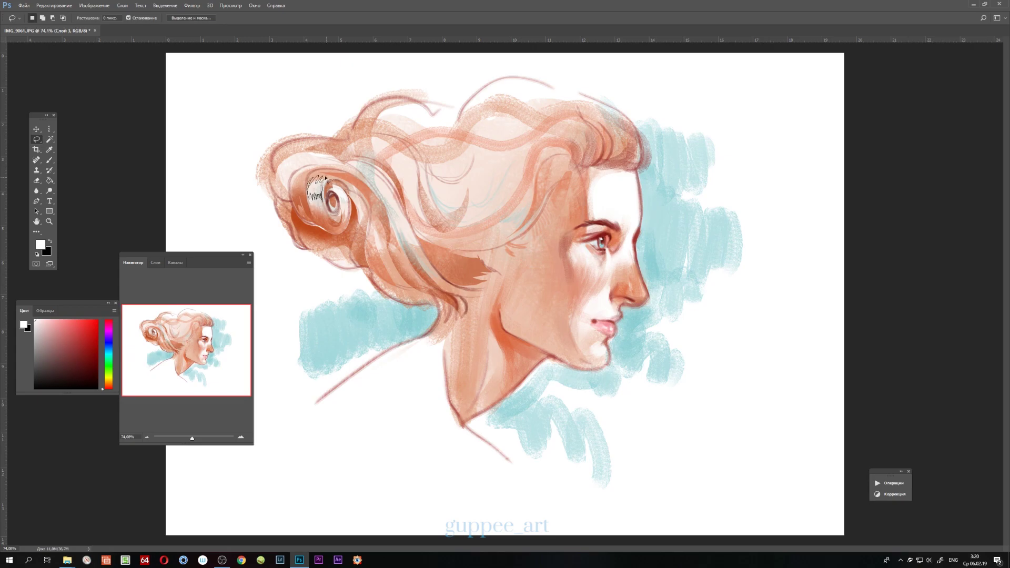
Select a strand inside the bun curl and sample hair orange and background light blue.
{"action": "left_click_drag", "start_coordinate": [303, 187], "coordinate": [303, 172]}
{"action": "left_click_drag", "start_coordinate": [386, 263], "coordinate": [350, 199]}
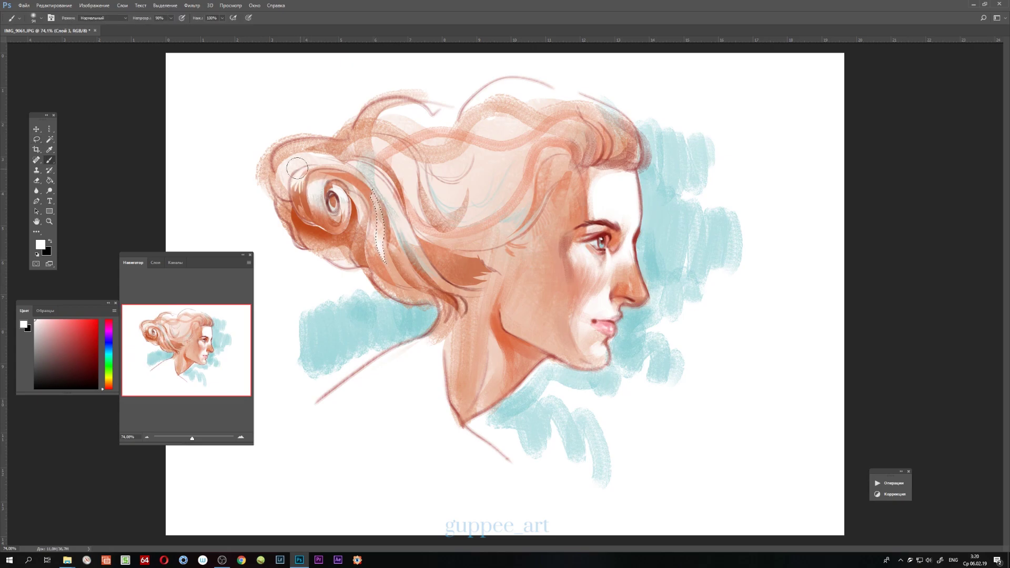
{"action": "key", "text": "b"}
{"action": "left_click", "coordinate": [350, 198], "text": "alt"}
{"action": "key", "text": "l"}
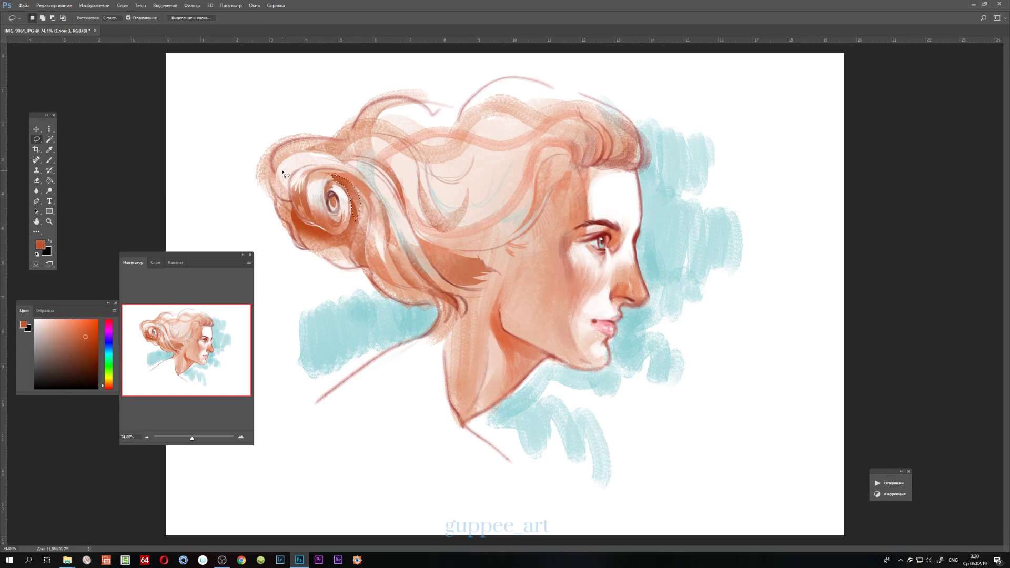
{"action": "left_click_drag", "start_coordinate": [192, 438], "coordinate": [193, 438]}
{"action": "key", "text": "b"}
{"action": "left_click", "coordinate": [721, 253], "text": "alt"}
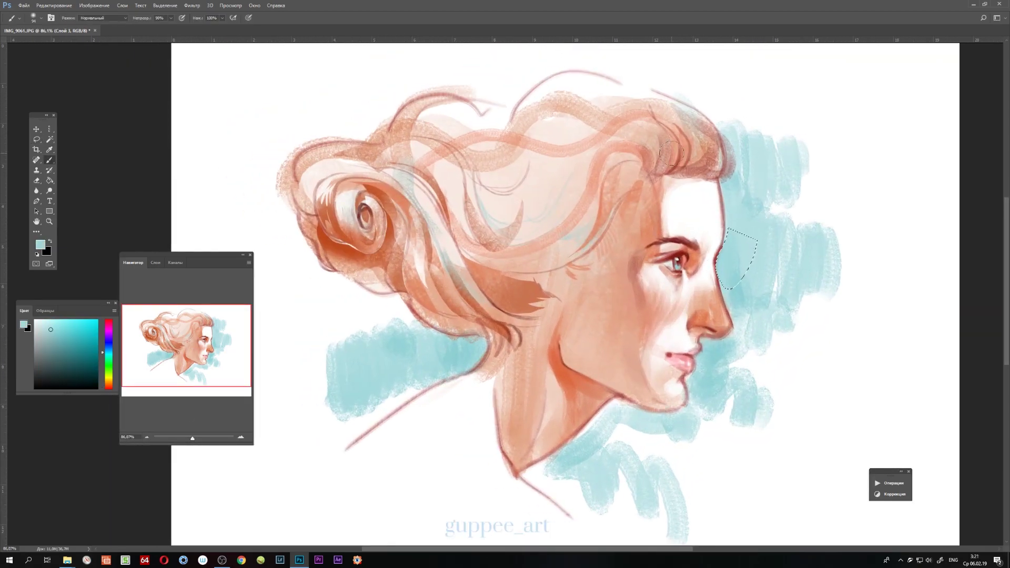
Paint dark red-brown strokes along the hair's lower contour, the bun's lower-left edge and upper strands.
{"action": "right_click", "coordinate": [357, 248]}
{"action": "left_click", "coordinate": [106, 387]}
{"action": "left_click", "coordinate": [94, 358]}
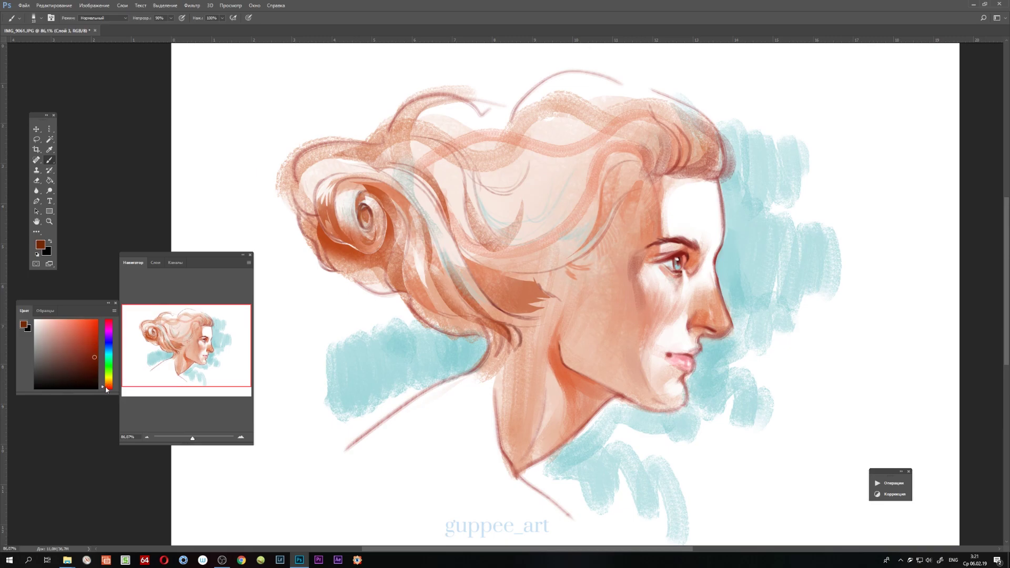
{"action": "left_click", "coordinate": [361, 211], "text": "alt"}
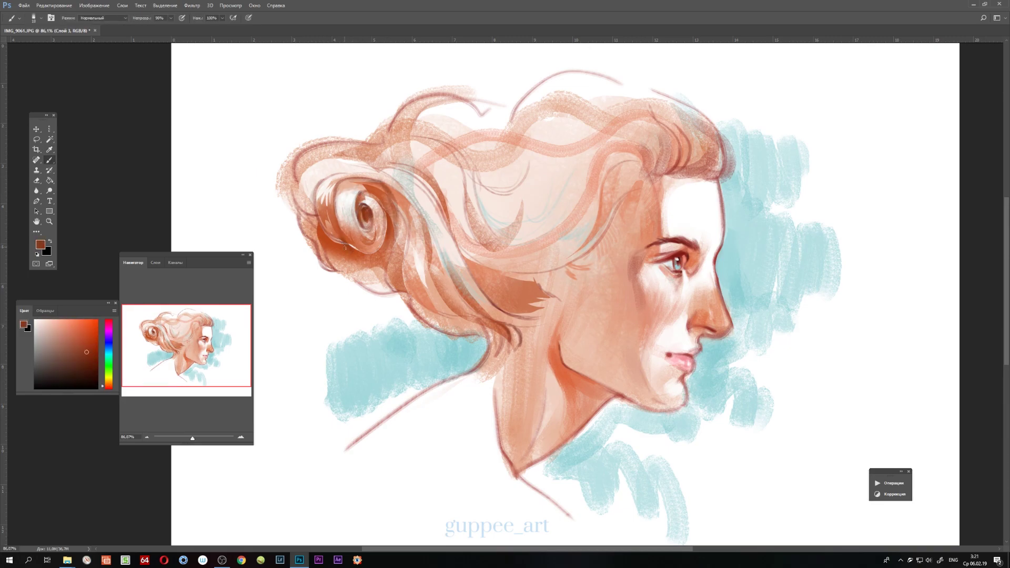
{"action": "left_click_drag", "start_coordinate": [401, 293], "coordinate": [497, 361]}
{"action": "left_click_drag", "start_coordinate": [387, 293], "coordinate": [295, 173]}
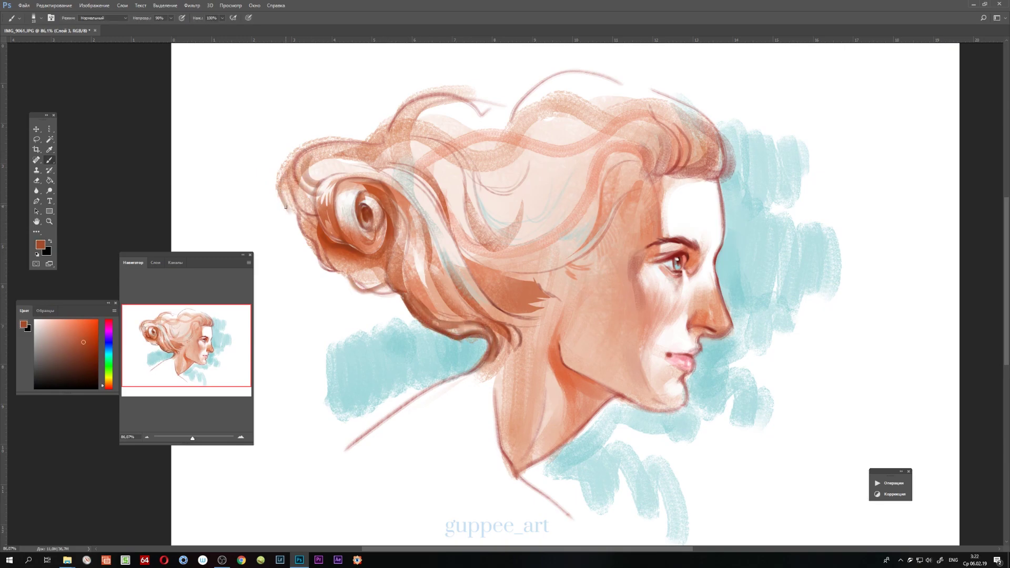
{"action": "left_click_drag", "start_coordinate": [569, 153], "coordinate": [414, 140]}
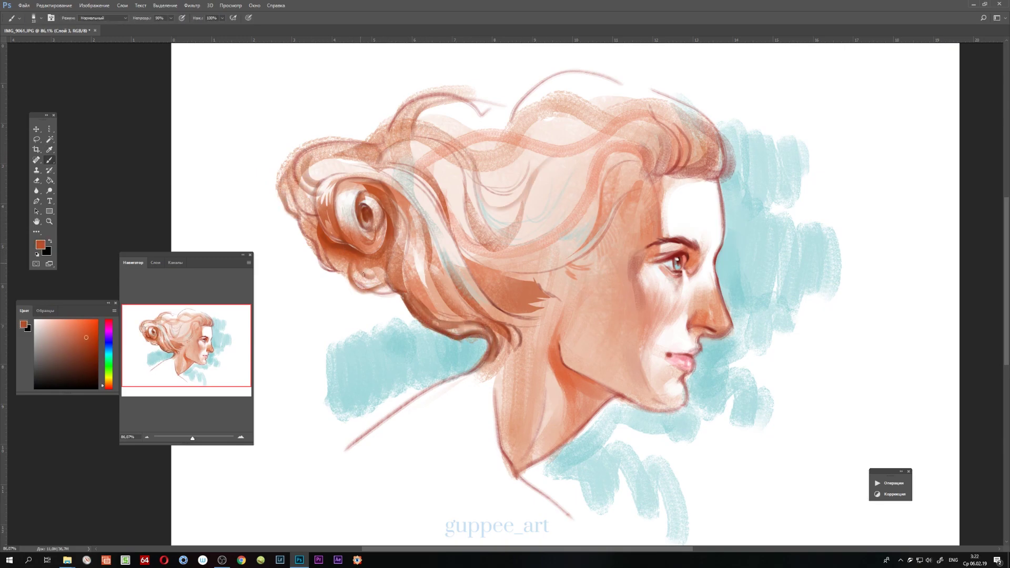
{"action": "key", "text": "l"}
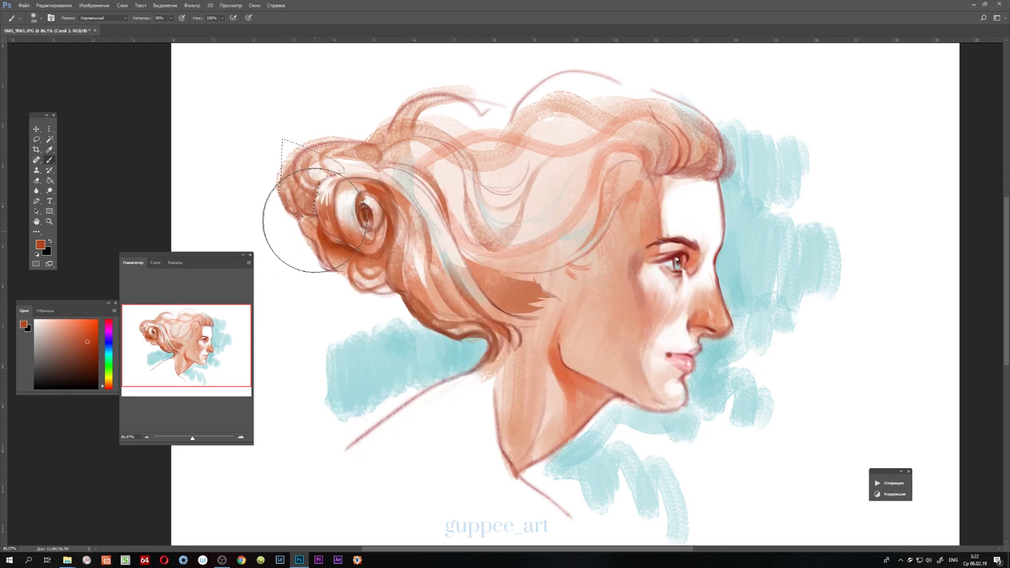
Extend the light blue background toward the hair bun and left of the neck.
{"action": "left_click_drag", "start_coordinate": [192, 438], "coordinate": [192, 437]}
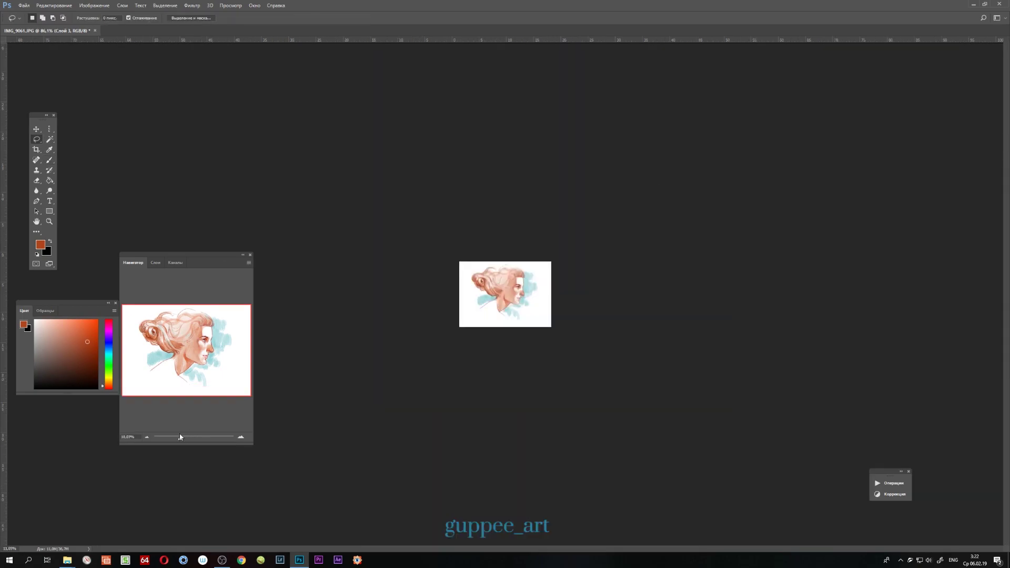
{"action": "key", "text": "b"}
{"action": "left_click", "coordinate": [443, 324], "text": "alt"}
{"action": "right_click", "coordinate": [368, 271]}
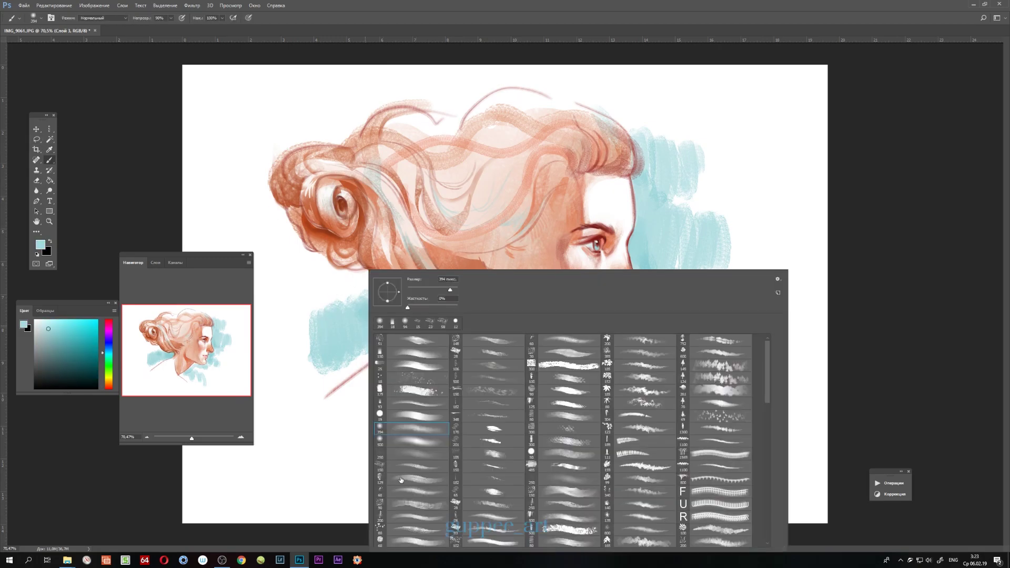
{"action": "key", "text": "Escape"}
{"action": "left_click_drag", "start_coordinate": [375, 308], "coordinate": [293, 250]}
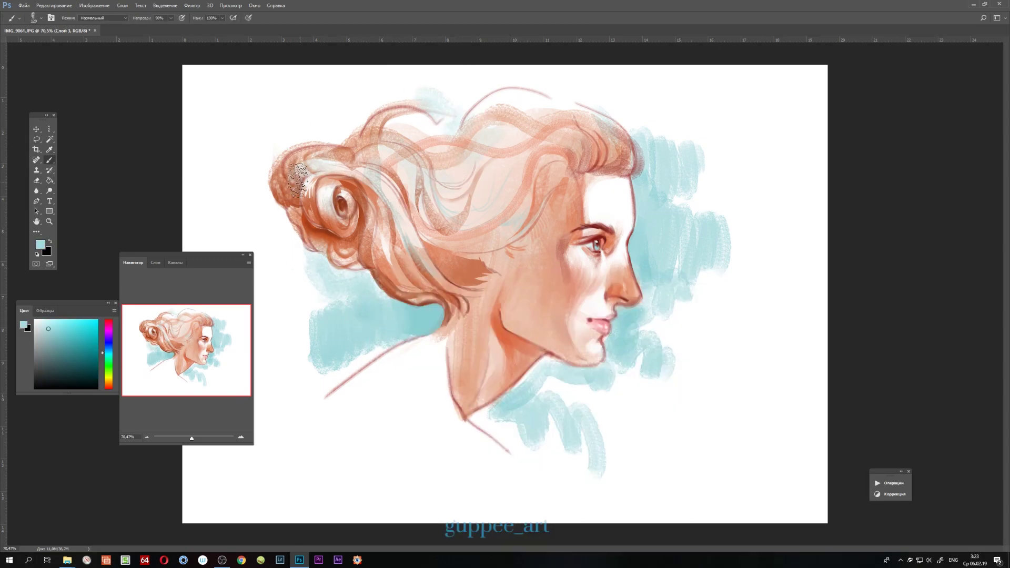
{"action": "left_click_drag", "start_coordinate": [368, 321], "coordinate": [285, 437]}
Paint salmon strokes into the hair with the Brush.
{"action": "key", "text": "l"}
{"action": "mouse_move", "coordinate": [292, 388]}
{"action": "left_mouse_down"}
{"action": "mouse_move", "coordinate": [266, 419]}
{"action": "mouse_move", "coordinate": [292, 388]}
{"action": "left_mouse_up"}
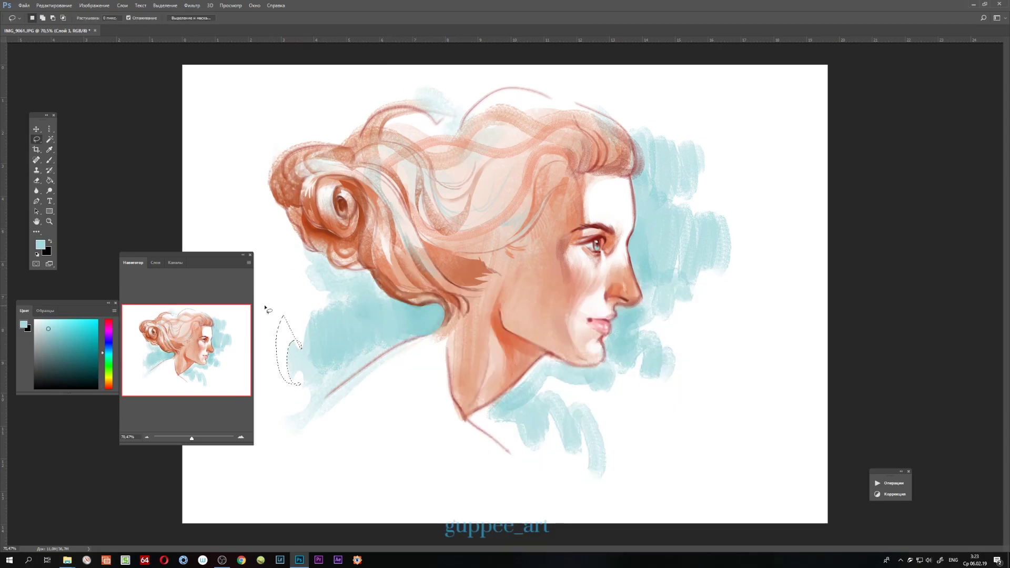
{"action": "key", "text": "b"}
{"action": "left_click", "coordinate": [551, 195], "text": "alt"}
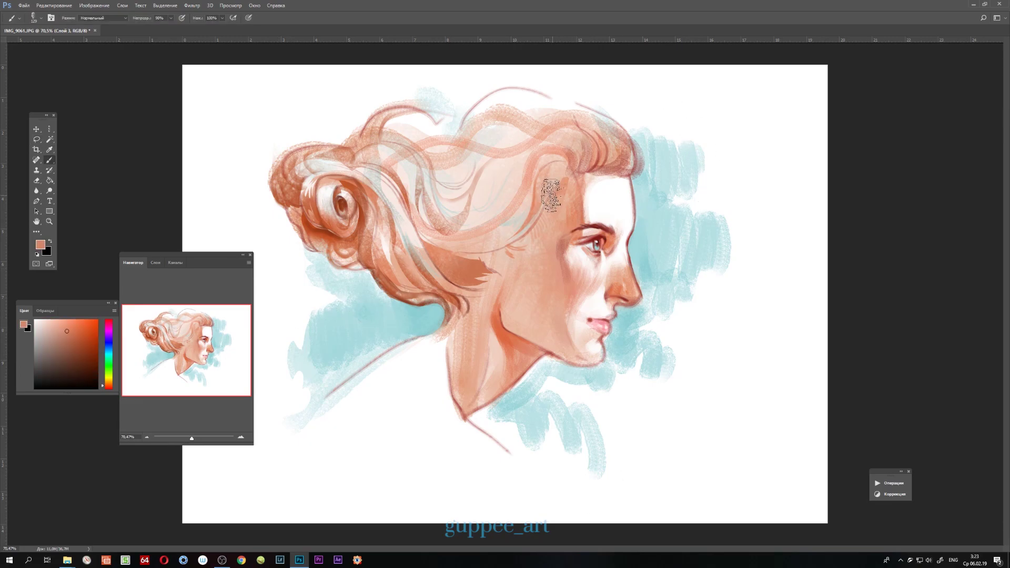
{"action": "left_click_drag", "start_coordinate": [485, 159], "coordinate": [448, 221]}
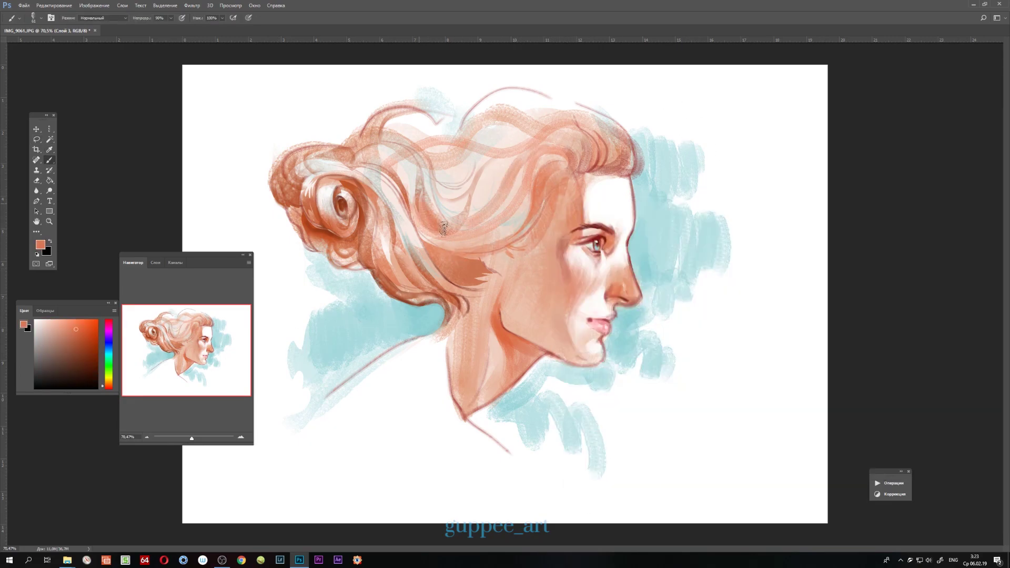
Select and clear an area near the temple, then pick pale pink, salmon and light blue.
{"action": "key", "text": "l"}
{"action": "left_click_drag", "start_coordinate": [553, 188], "coordinate": [508, 246]}
{"action": "key", "text": "ctrl+d"}
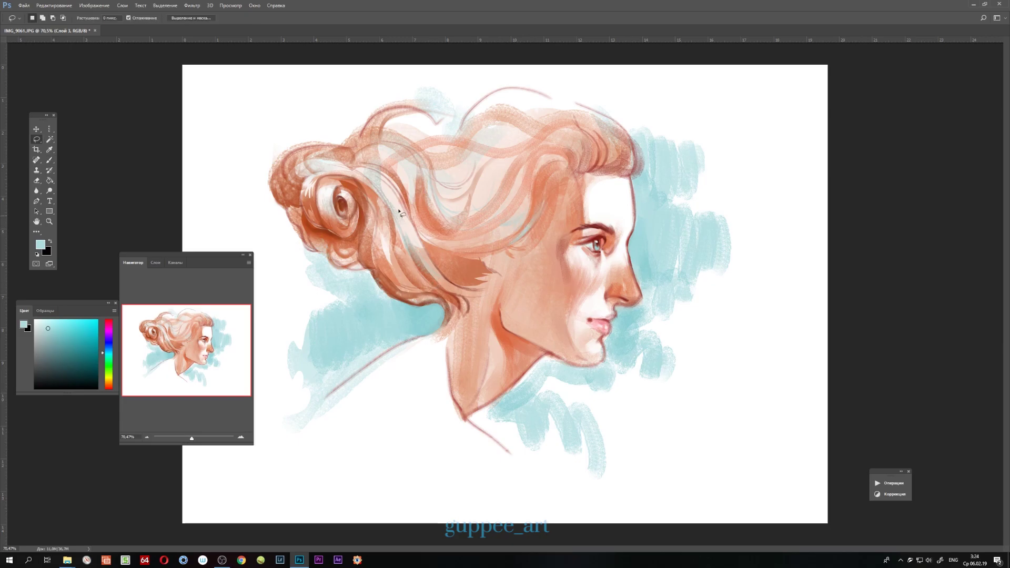
{"action": "left_click", "coordinate": [403, 194], "text": "alt"}
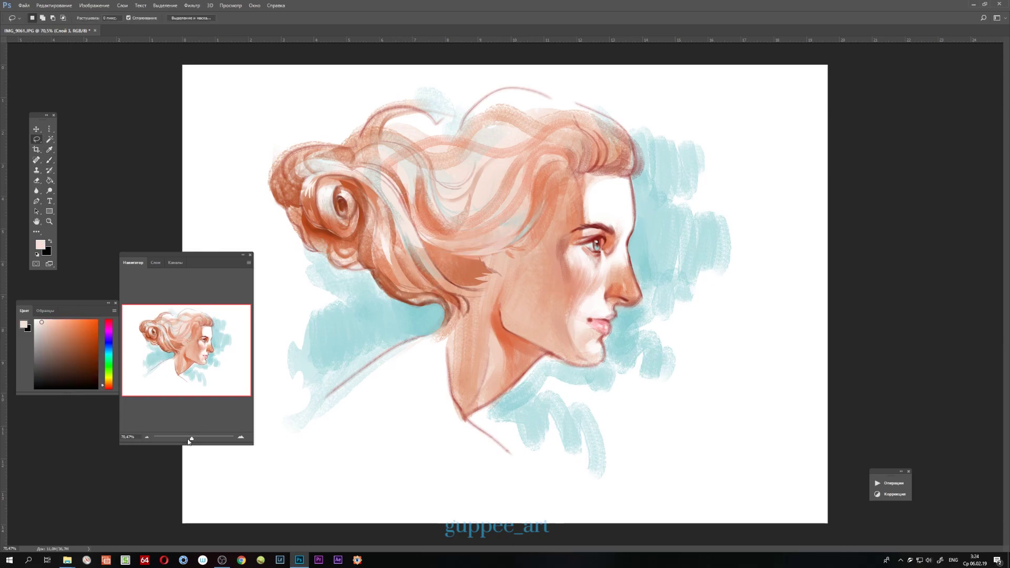
{"action": "left_click_drag", "start_coordinate": [192, 438], "coordinate": [190, 437]}
{"action": "key", "text": "b"}
{"action": "left_click", "coordinate": [470, 142], "text": "alt"}
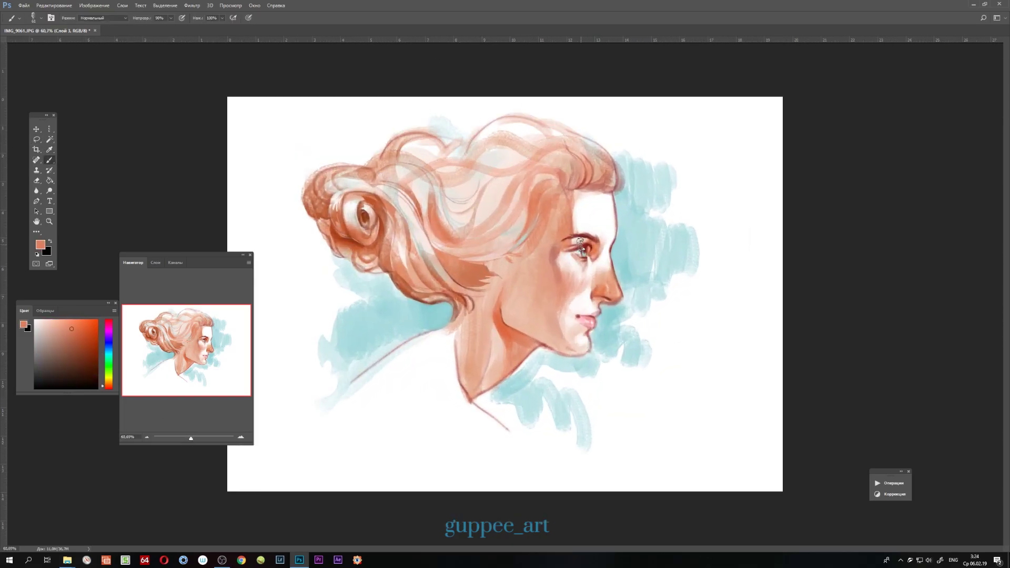
{"action": "left_click", "coordinate": [621, 300], "text": "alt"}
Select and clear an area along the chin, and set white as the paint colour.
{"action": "key", "text": "l"}
{"action": "left_click_drag", "start_coordinate": [596, 318], "coordinate": [581, 362]}
{"action": "key", "text": "ctrl+d"}
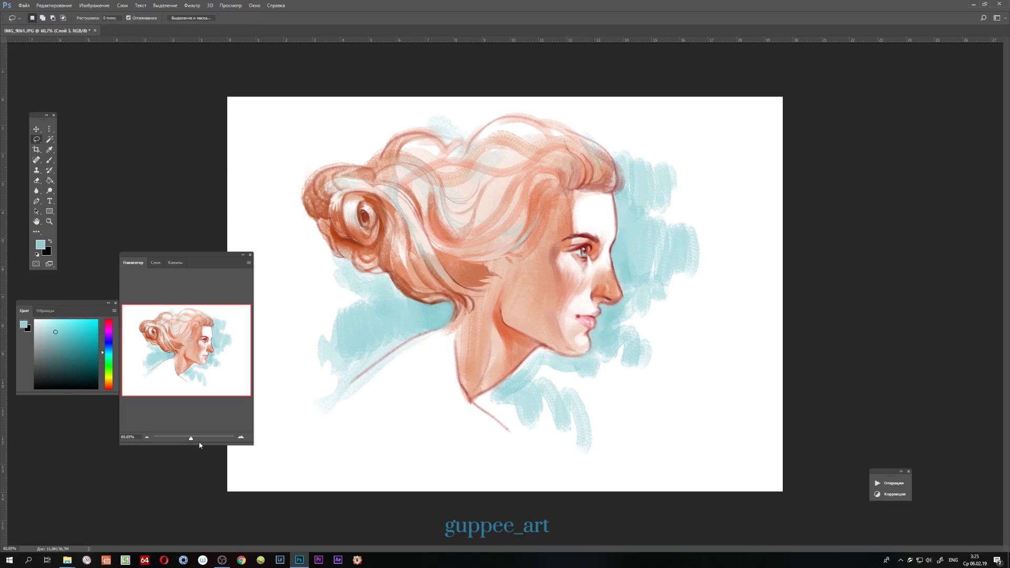
{"action": "scroll", "coordinate": [451, 500], "scroll_direction": "up", "scroll_amount": 2}
{"action": "scroll", "coordinate": [402, 402], "scroll_direction": "up", "scroll_amount": 3}
{"action": "key", "text": "b"}
{"action": "key", "text": "d"}
{"action": "key", "text": "x"}
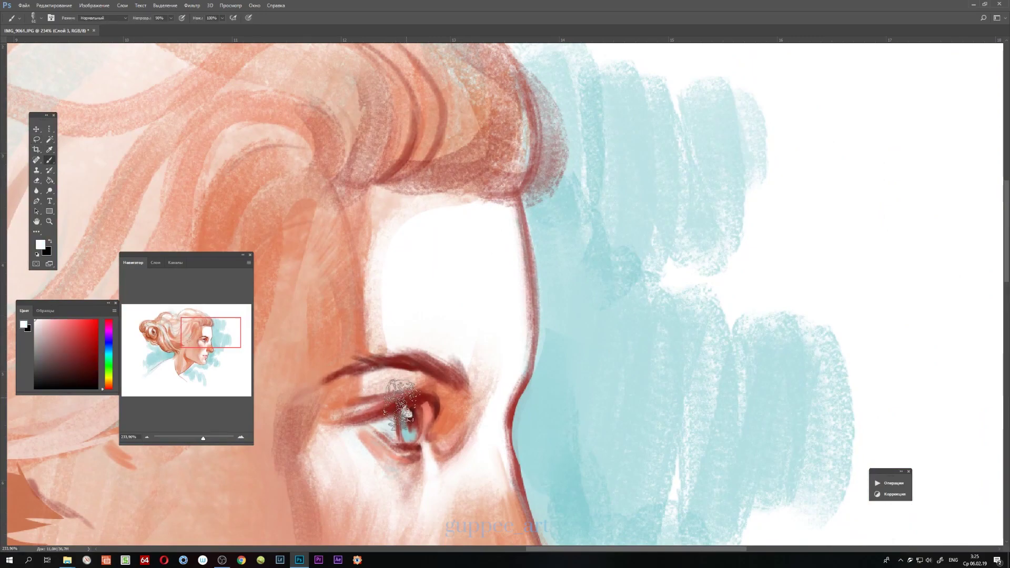
{"action": "scroll", "coordinate": [403, 403], "scroll_direction": "down", "scroll_amount": 3}
{"action": "scroll", "coordinate": [403, 369], "scroll_direction": "up", "scroll_amount": 2}
Lasso hair strands near the crown and fill them with white.
{"action": "key", "text": "l"}
{"action": "mouse_move", "coordinate": [405, 329]}
{"action": "left_mouse_down"}
{"action": "mouse_move", "coordinate": [397, 351]}
{"action": "mouse_move", "coordinate": [433, 367]}
{"action": "left_mouse_up"}
{"action": "mouse_move", "coordinate": [196, 439]}
{"action": "left_mouse_down"}
{"action": "mouse_move", "coordinate": [181, 440]}
{"action": "mouse_move", "coordinate": [194, 438]}
{"action": "left_mouse_up"}
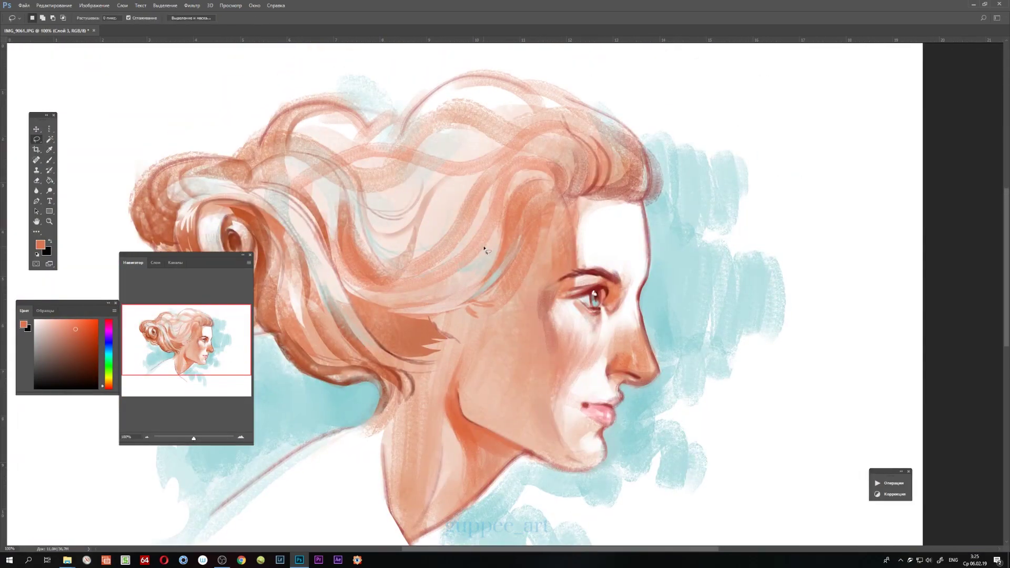
{"action": "key", "text": "b"}
{"action": "key", "text": "d"}
{"action": "key", "text": "x"}
{"action": "key", "text": "l"}
{"action": "mouse_move", "coordinate": [550, 134]}
{"action": "left_mouse_down"}
{"action": "mouse_move", "coordinate": [600, 156]}
{"action": "mouse_move", "coordinate": [605, 143]}
{"action": "left_mouse_up"}
{"action": "key", "text": "alt+BackSpace"}
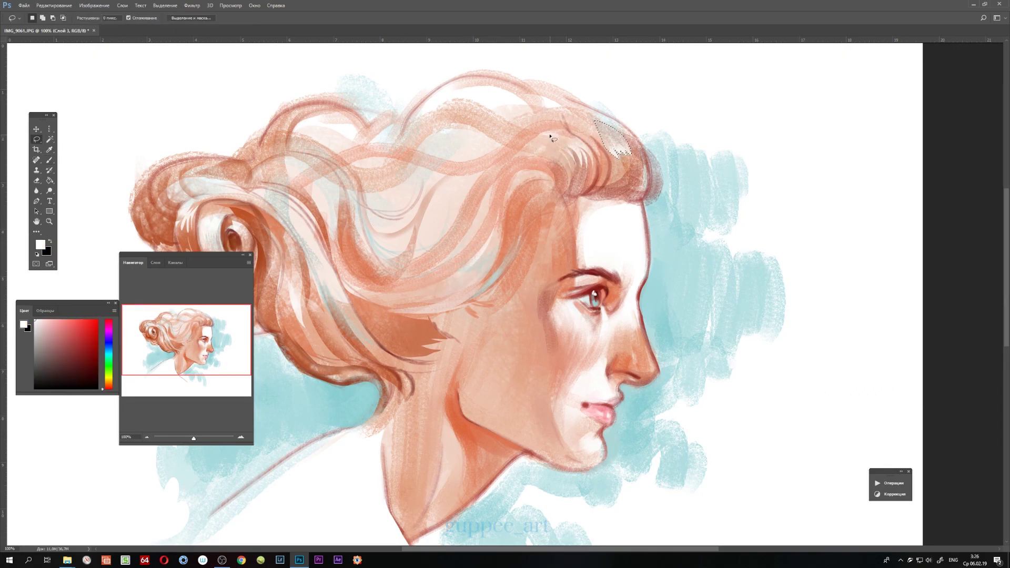
{"action": "key", "text": "ctrl+d"}
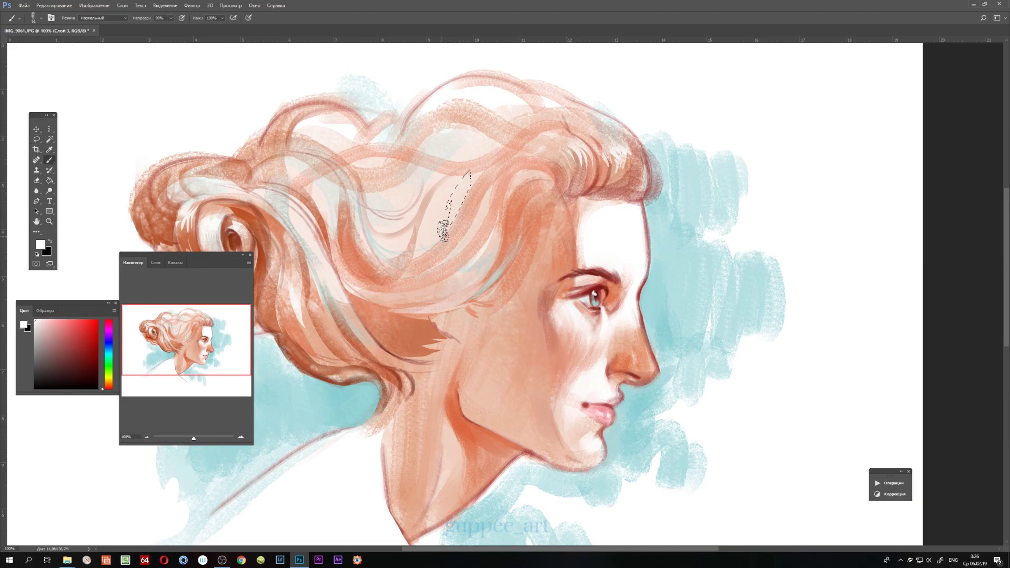
Fill selected hair strands with a darker orange sampled from the hair.
{"action": "left_click_drag", "start_coordinate": [193, 438], "coordinate": [192, 438]}
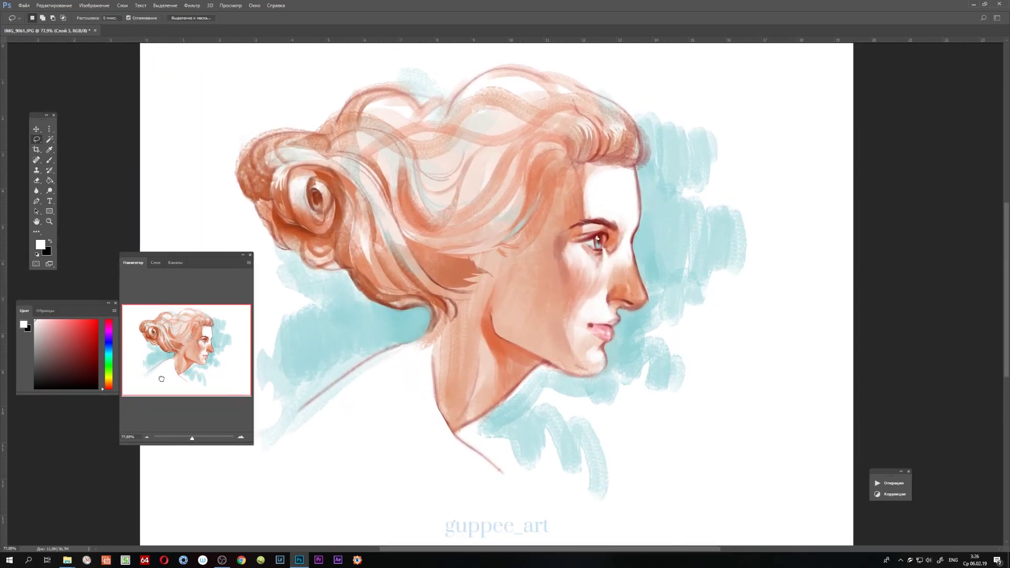
{"action": "left_click_drag", "start_coordinate": [162, 379], "coordinate": [167, 379]}
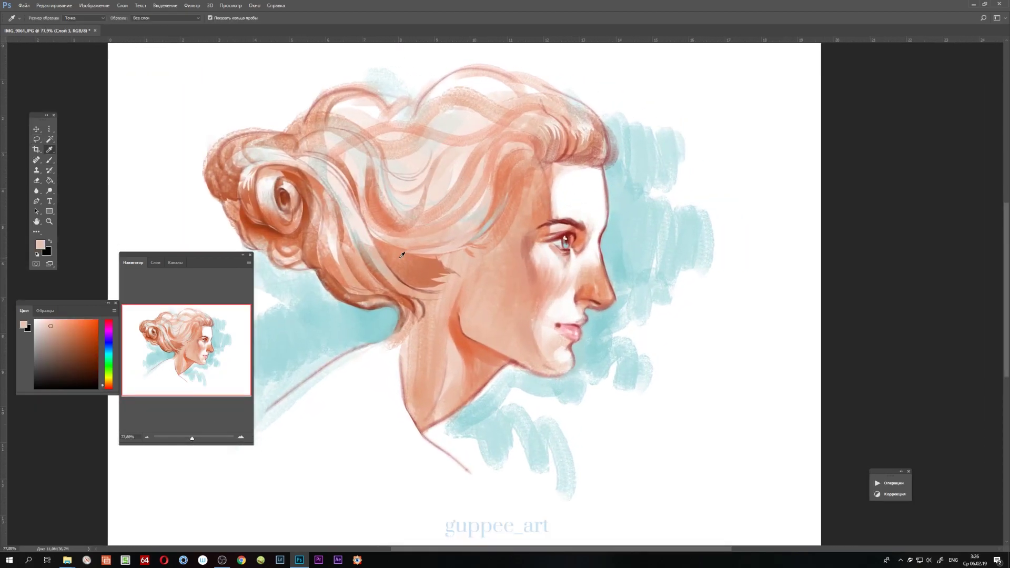
{"action": "key", "text": "i"}
{"action": "left_click_drag", "start_coordinate": [325, 107], "coordinate": [294, 149]}
{"action": "key", "text": "alt+BackSpace"}
{"action": "key", "text": "i"}
{"action": "key", "text": "alt+BackSpace"}
{"action": "key", "text": "l"}
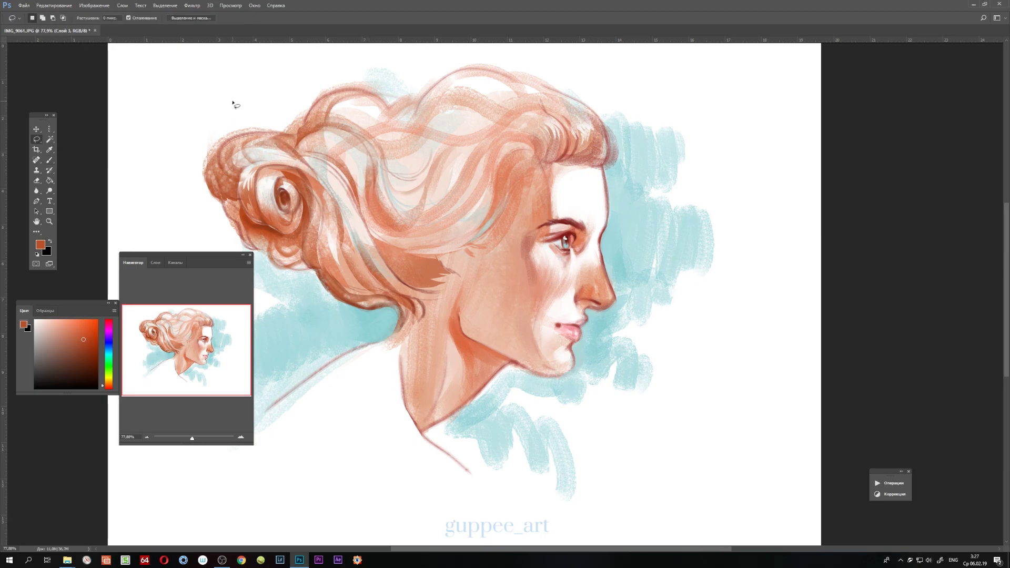
Darken hair below the bun and near the ear, and pick greyer orange and brighter red.
{"action": "left_click_drag", "start_coordinate": [318, 242], "coordinate": [358, 282]}
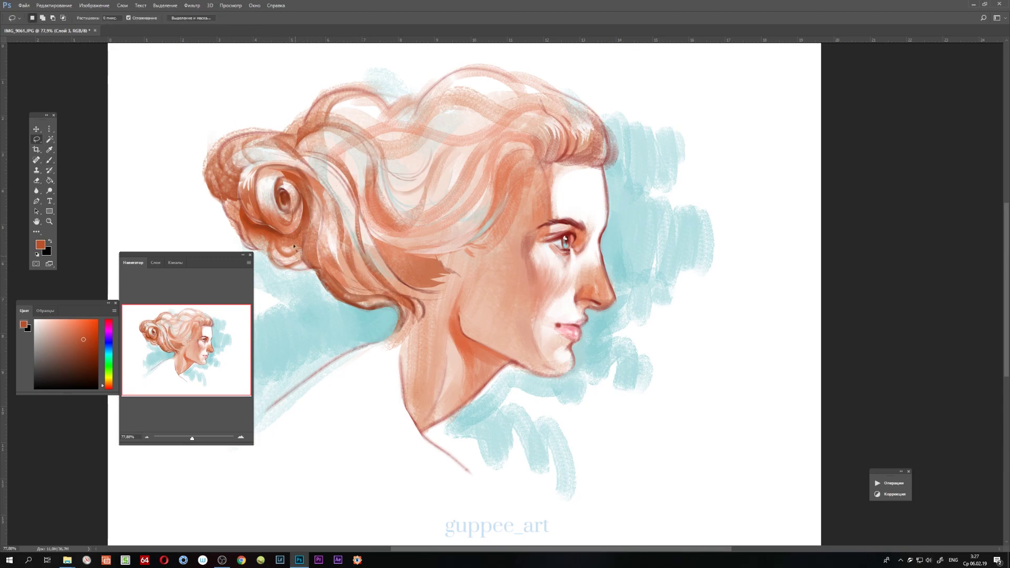
{"action": "key", "text": "b"}
{"action": "left_click_drag", "start_coordinate": [466, 253], "coordinate": [500, 221]}
{"action": "key", "text": "ctrl+d"}
{"action": "key", "text": "l"}
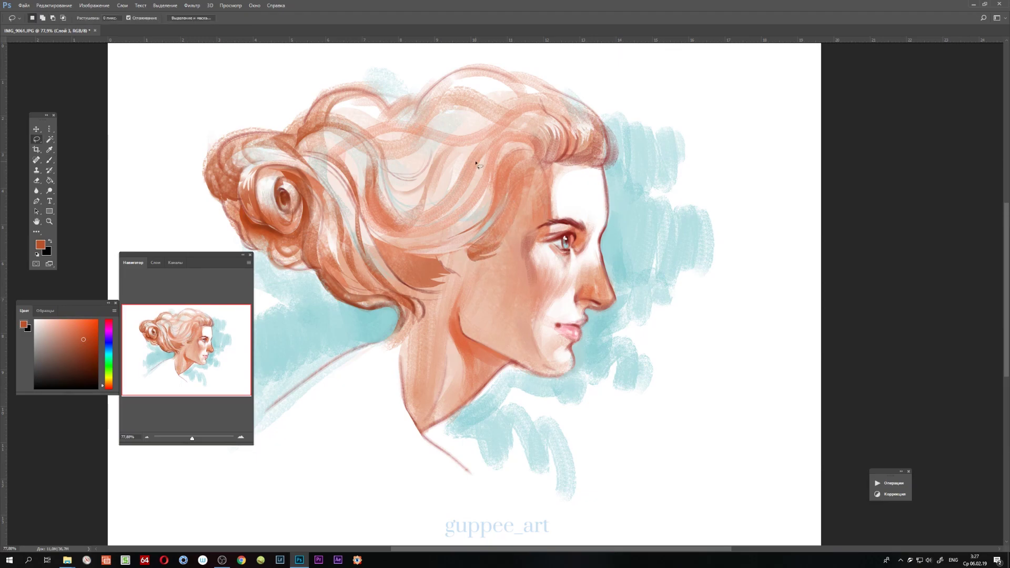
{"action": "key", "text": "i"}
{"action": "left_click", "coordinate": [579, 158]}
{"action": "key", "text": "l"}
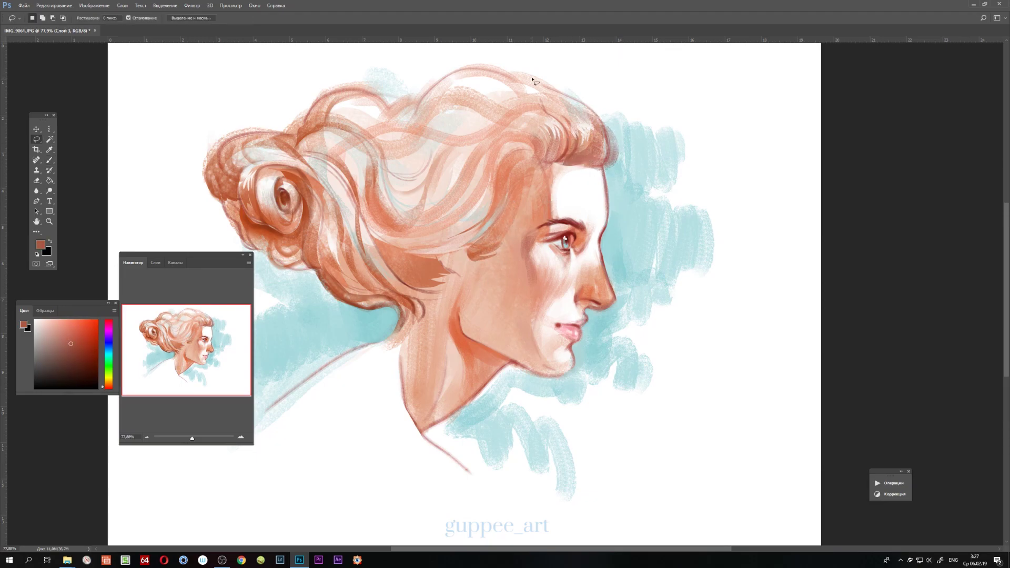
{"action": "key", "text": "b"}
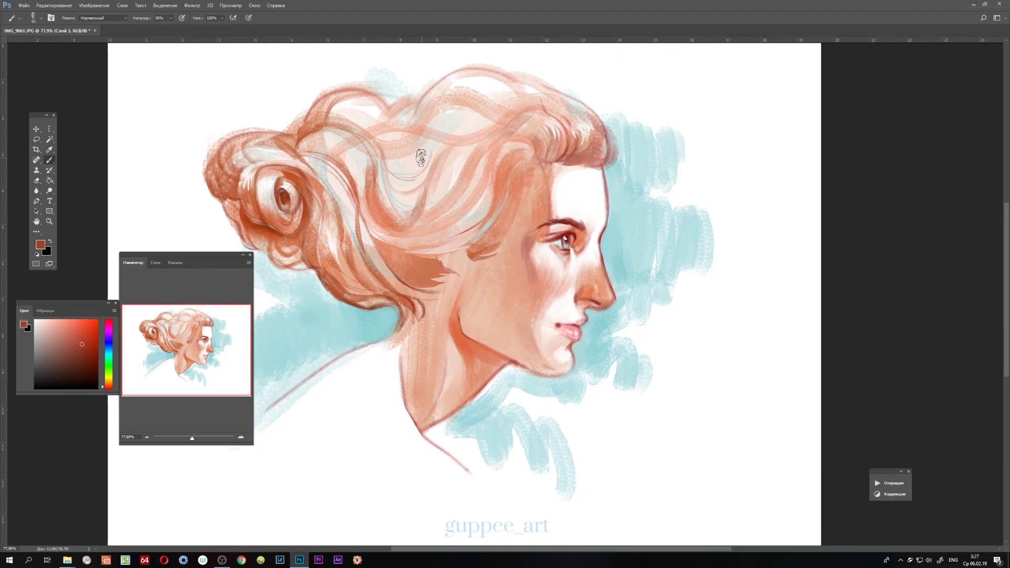
{"action": "left_click", "coordinate": [374, 210], "text": "alt"}
Select a small hair patch near the top right and fill it with a pinker tone.
{"action": "key", "text": "l"}
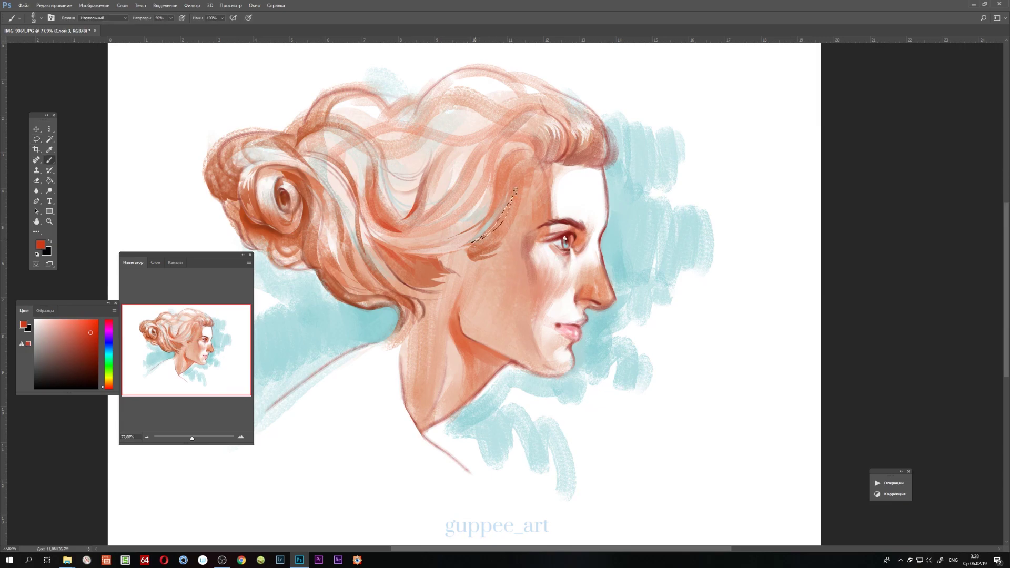
{"action": "key", "text": "b"}
{"action": "left_click_drag", "start_coordinate": [501, 167], "coordinate": [532, 155]}
{"action": "key", "text": "ctrl+d"}
{"action": "key", "text": "l"}
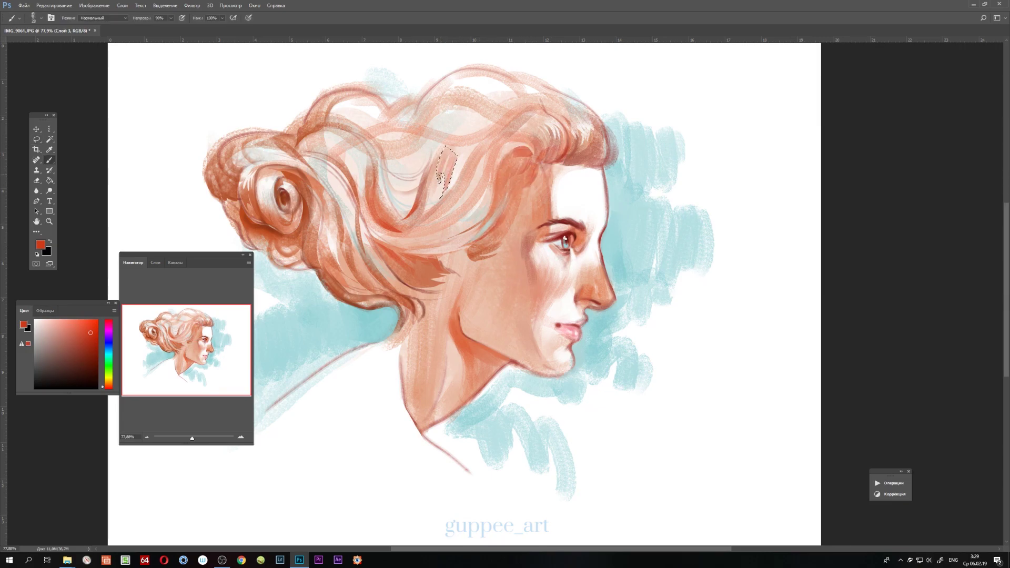
{"action": "key", "text": "b"}
Outline a strand on the upper hair and sample salmon from the hair.
{"action": "mouse_move", "coordinate": [376, 92]}
{"action": "left_mouse_down"}
{"action": "mouse_move", "coordinate": [342, 112]}
{"action": "mouse_move", "coordinate": [382, 113]}
{"action": "left_mouse_up"}
{"action": "key", "text": "i"}
{"action": "left_click", "coordinate": [320, 71]}
{"action": "key", "text": "b"}
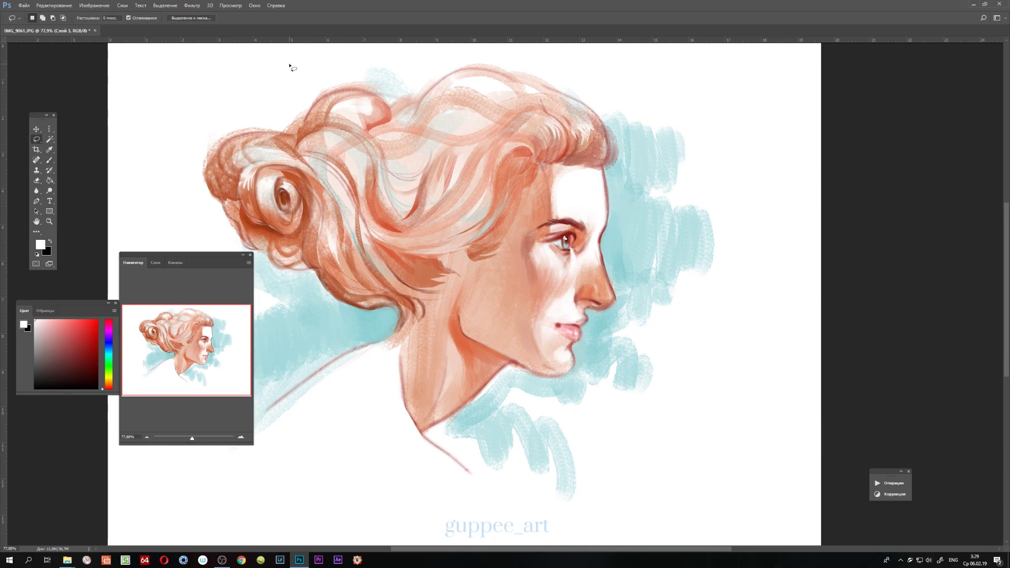
{"action": "left_click_drag", "start_coordinate": [192, 438], "coordinate": [193, 437]}
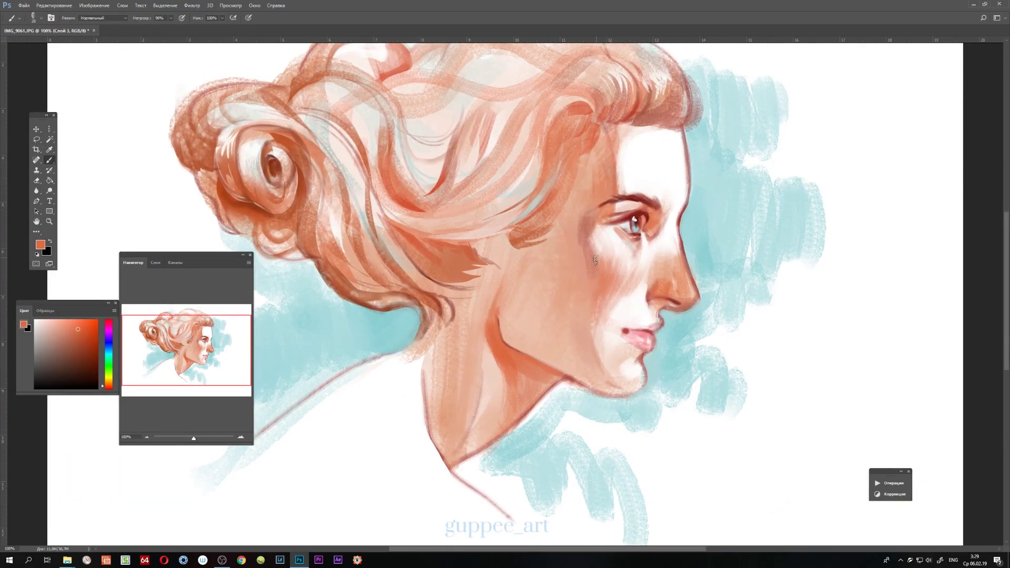
Sample light pink and white paint colours from the portrait.
{"action": "key", "text": "l"}
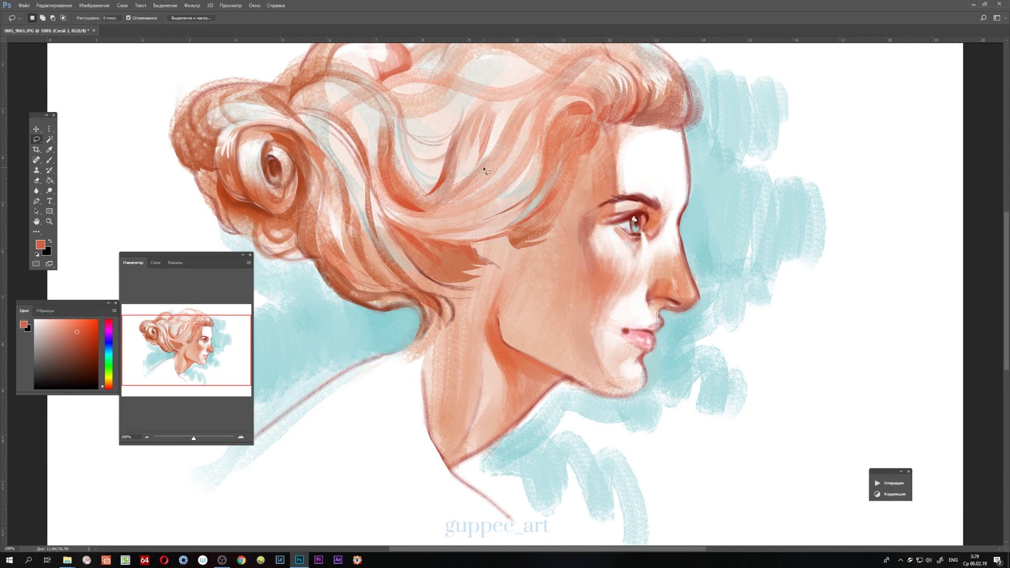
{"action": "key", "text": "i"}
{"action": "left_click", "coordinate": [452, 304]}
{"action": "key", "text": "l"}
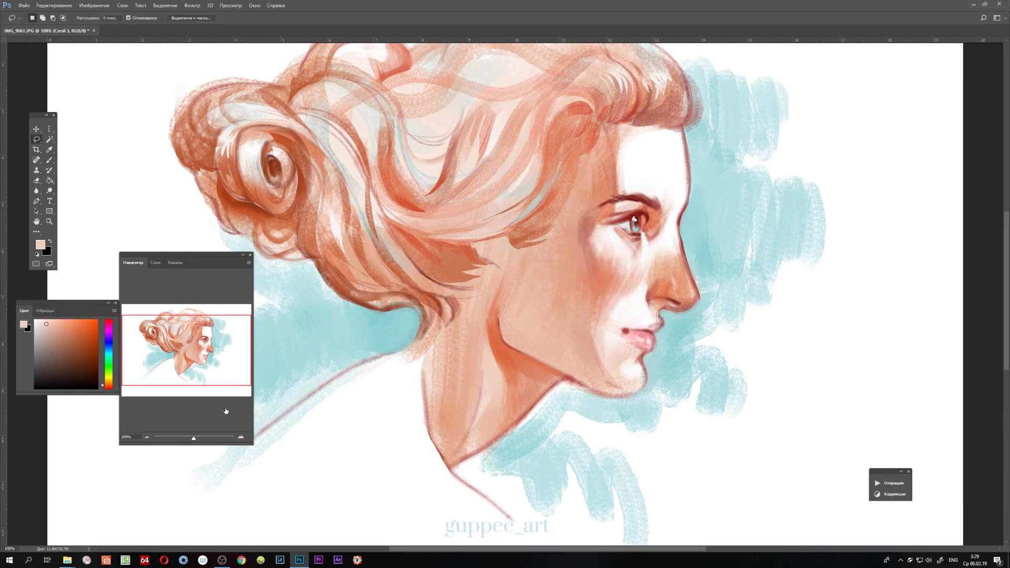
{"action": "scroll", "coordinate": [566, 262], "scroll_direction": "up", "scroll_amount": 1}
{"action": "key", "text": "i"}
{"action": "left_click", "coordinate": [595, 176]}
{"action": "key", "text": "l"}
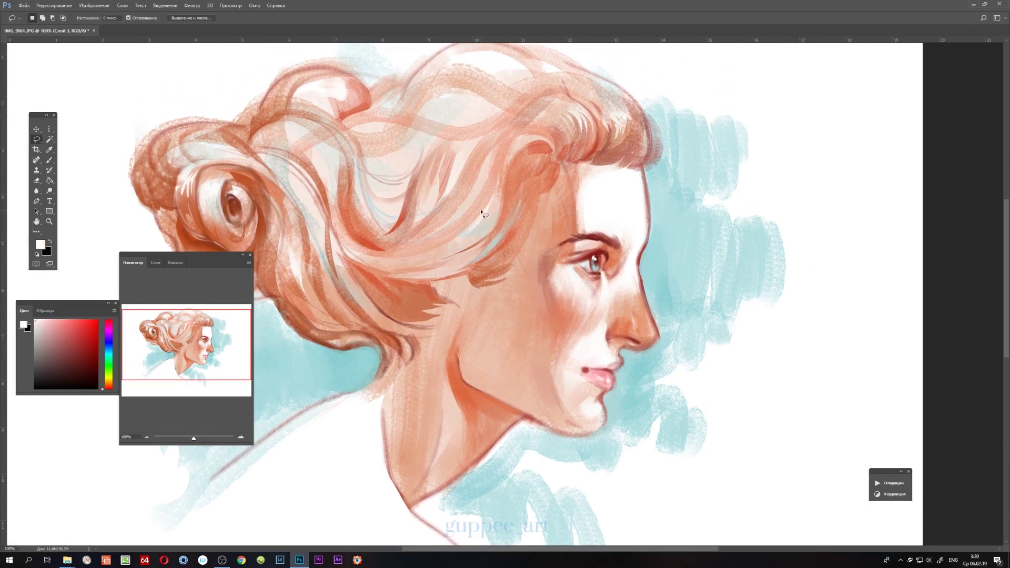
{"action": "left_click_drag", "start_coordinate": [193, 437], "coordinate": [193, 445]}
Brush light cyan strokes beside the top-right hair, under the chin and neck, and at the left edge.
{"action": "key", "text": "b"}
{"action": "left_click", "coordinate": [327, 290], "text": "alt"}
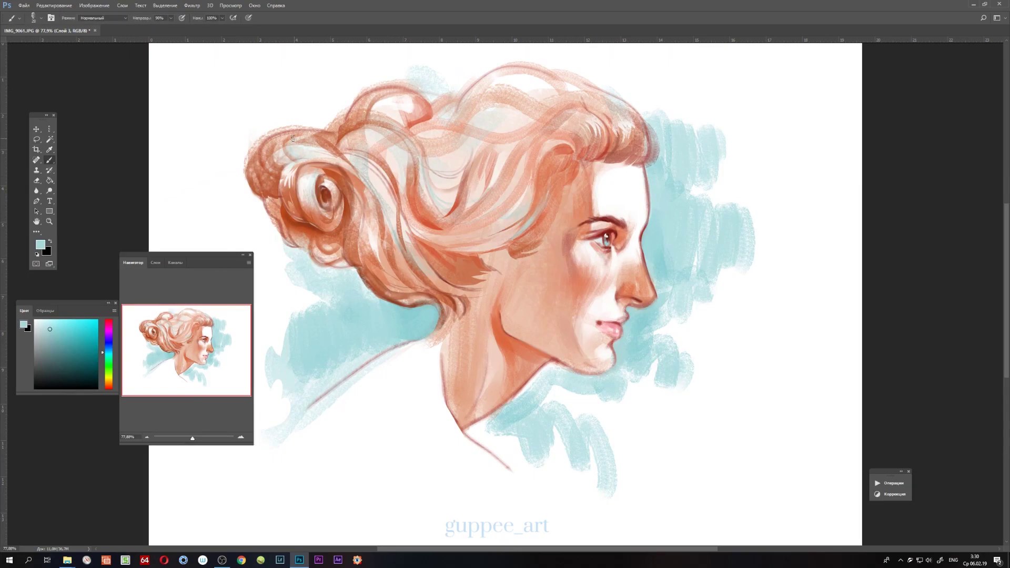
{"action": "left_click_drag", "start_coordinate": [631, 116], "coordinate": [659, 98]}
{"action": "left_click_drag", "start_coordinate": [683, 138], "coordinate": [700, 115]}
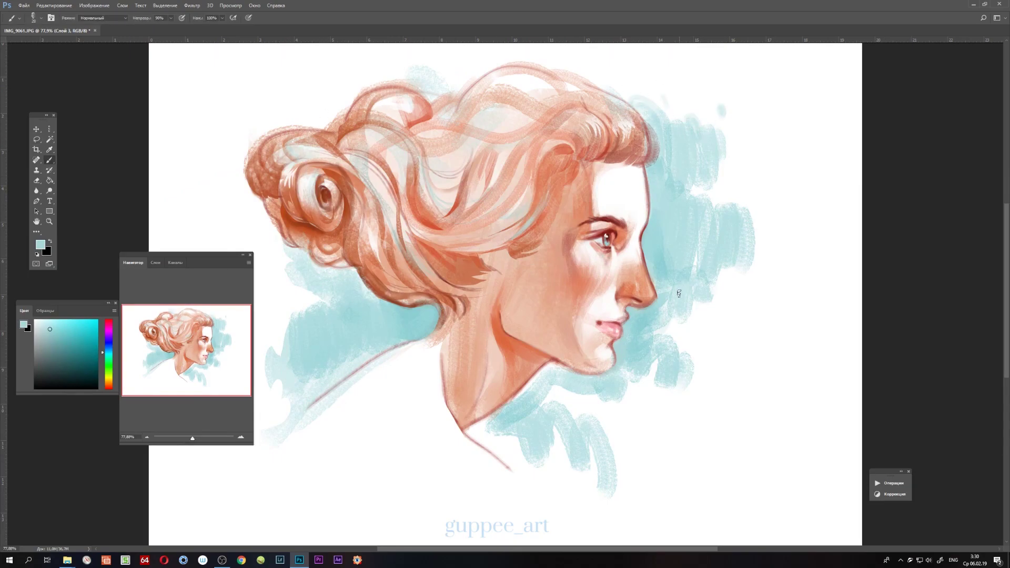
{"action": "mouse_move", "coordinate": [647, 390]}
{"action": "left_mouse_down"}
{"action": "mouse_move", "coordinate": [542, 413]}
{"action": "mouse_move", "coordinate": [645, 476]}
{"action": "left_mouse_up"}
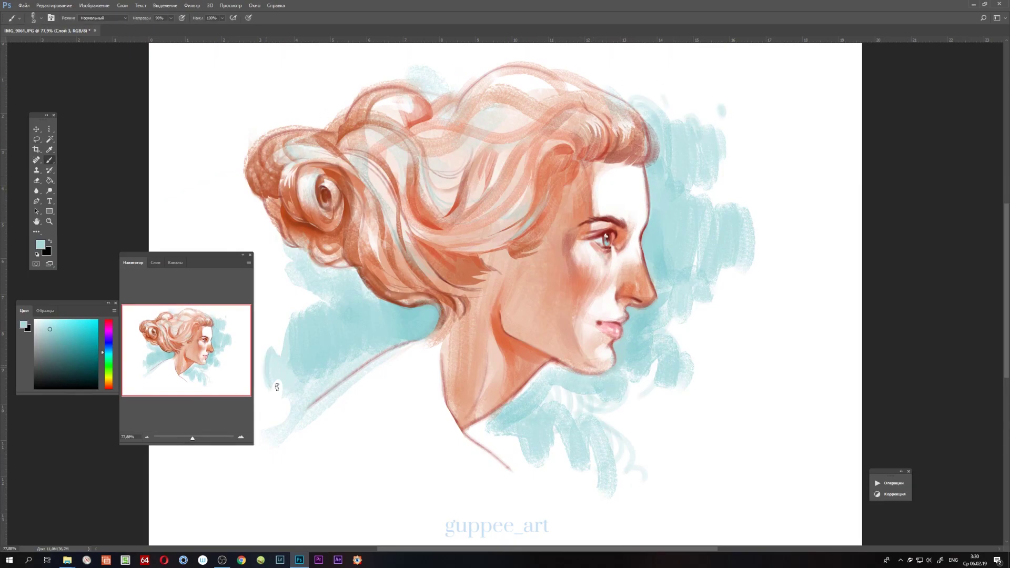
{"action": "left_click_drag", "start_coordinate": [277, 387], "coordinate": [262, 352]}
{"action": "left_click_drag", "start_coordinate": [650, 108], "coordinate": [609, 85]}
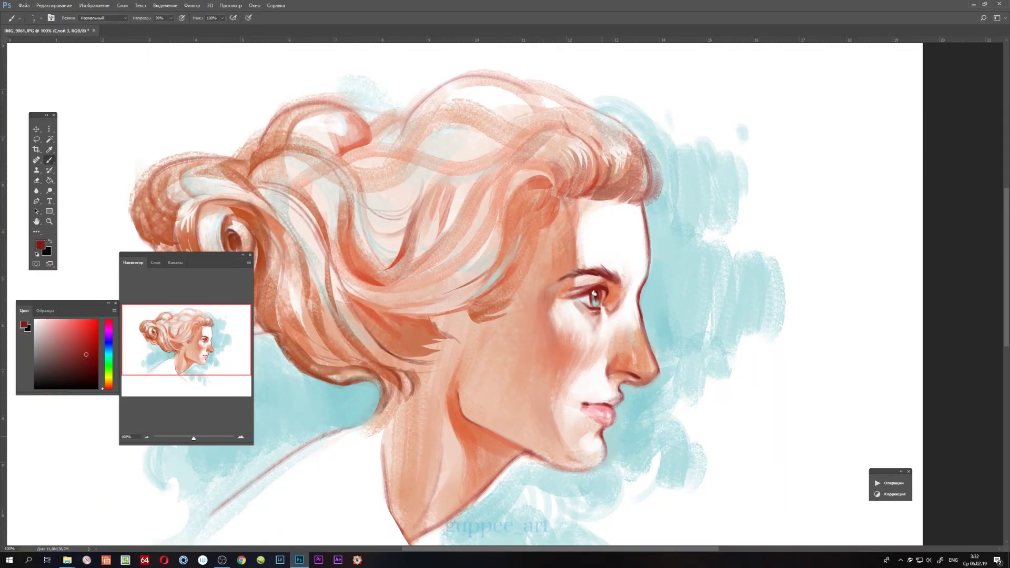
Sample pale pink, near-white cream, dark red and salmon orange, then zoom out.
{"action": "left_click", "coordinate": [569, 337], "text": "alt"}
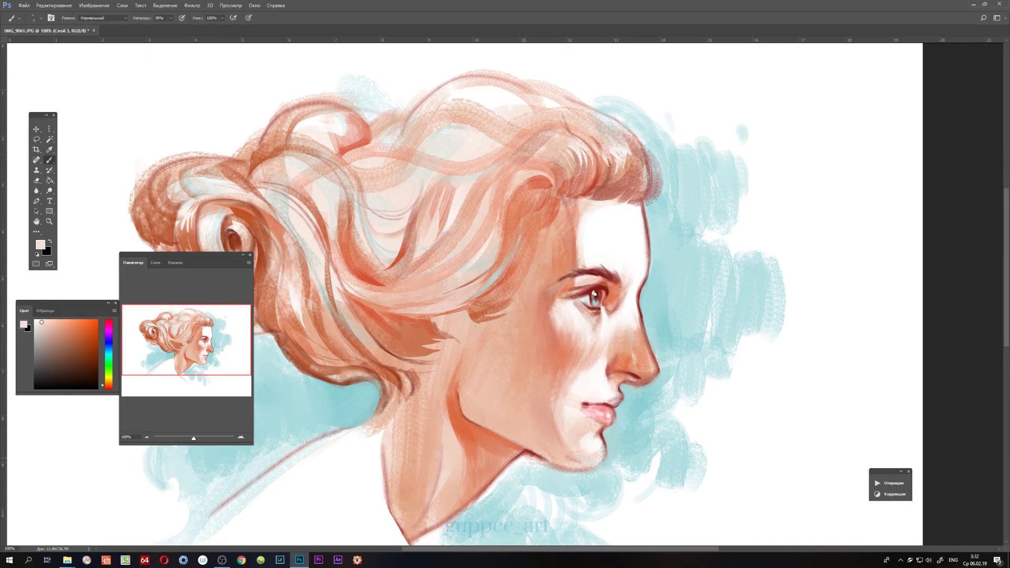
{"action": "left_click", "coordinate": [594, 278], "text": "alt"}
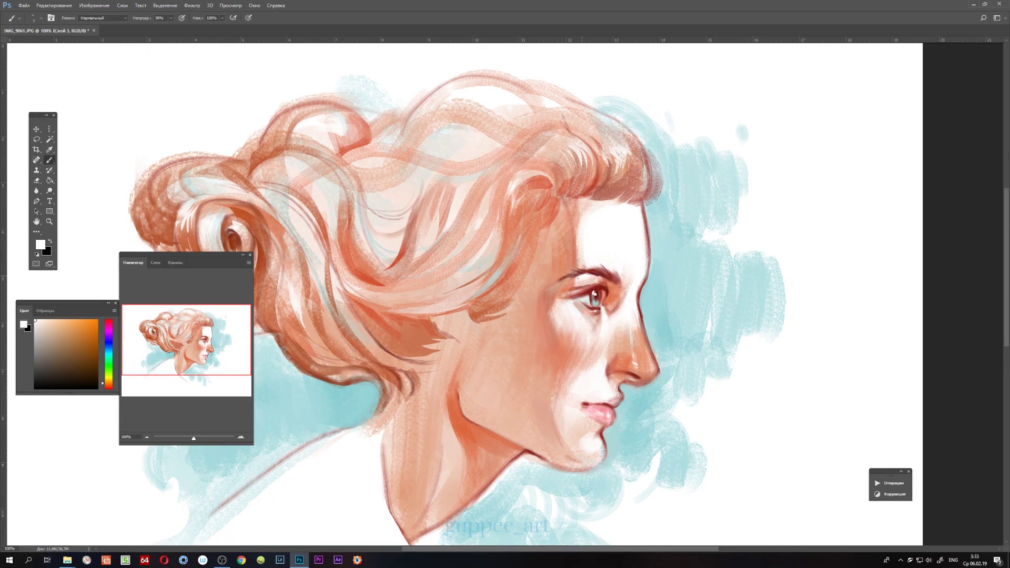
{"action": "left_click", "coordinate": [578, 277], "text": "alt"}
{"action": "left_click", "coordinate": [579, 315], "text": "alt"}
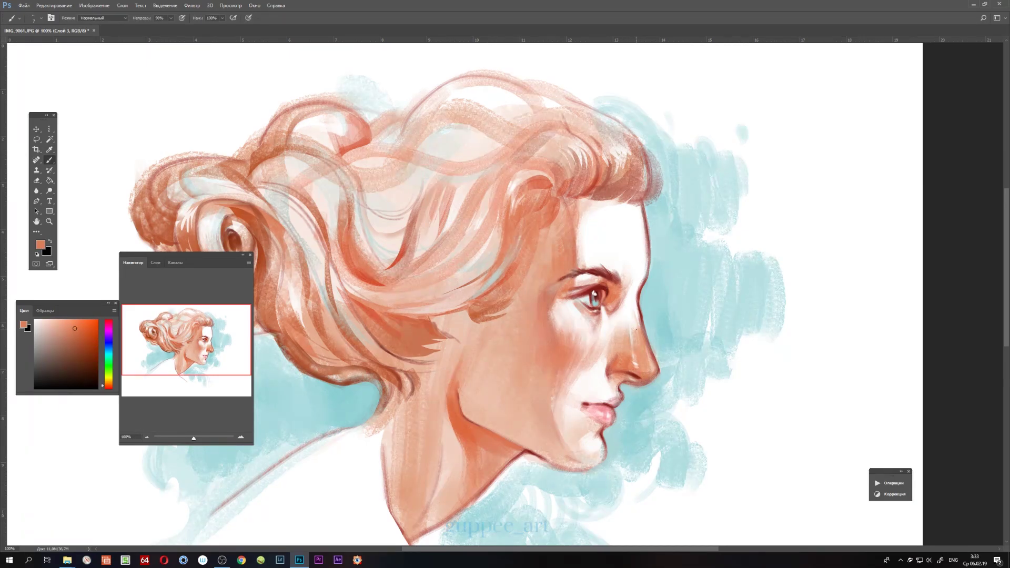
{"action": "key", "text": "ctrl+minus"}
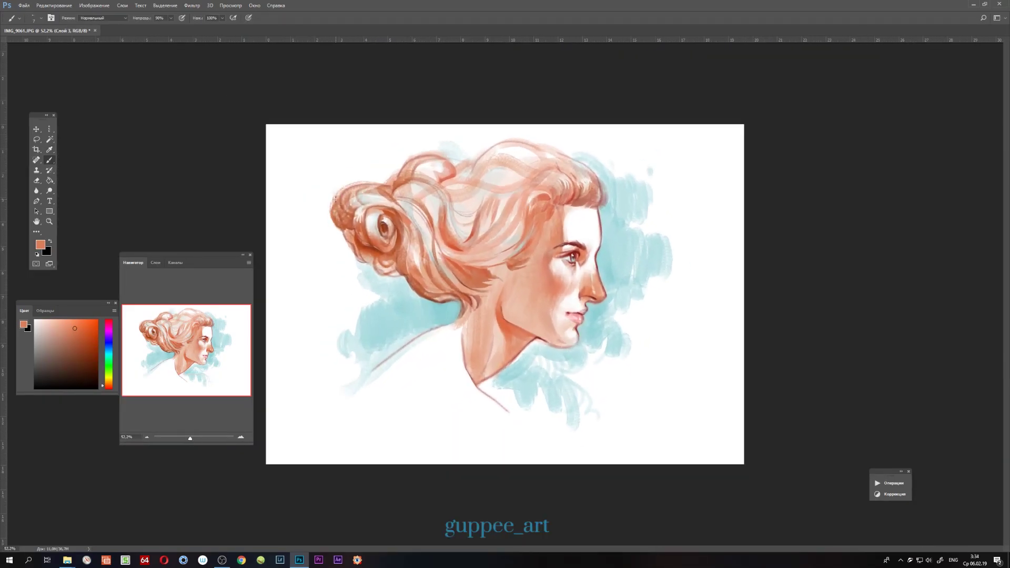
Sample pale cyan, orange and light pink colours while switching between Lasso and Brush.
{"action": "left_click", "coordinate": [345, 243], "text": "alt"}
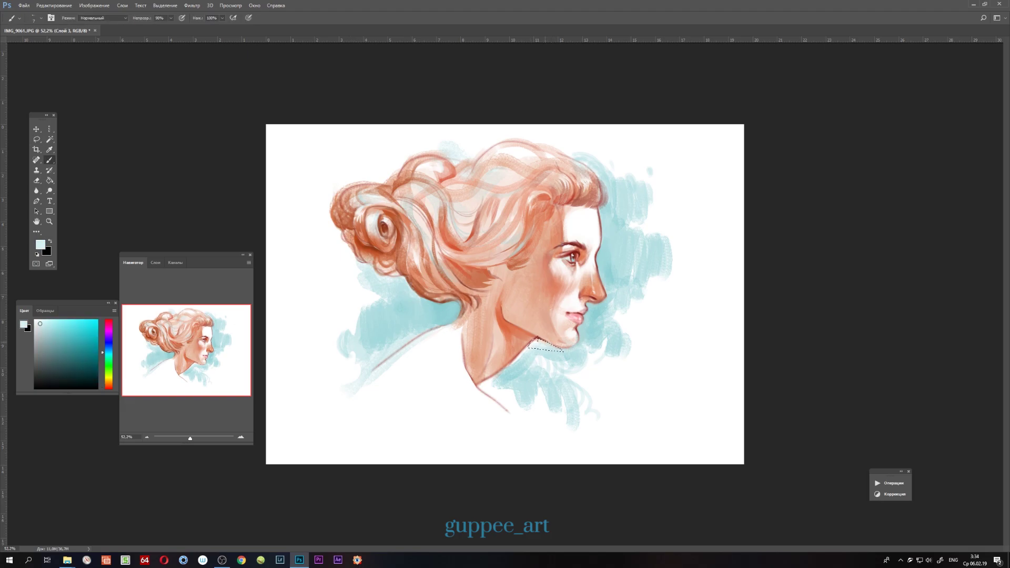
{"action": "key", "text": "l"}
{"action": "key", "text": "b"}
{"action": "left_click", "coordinate": [581, 302], "text": "alt"}
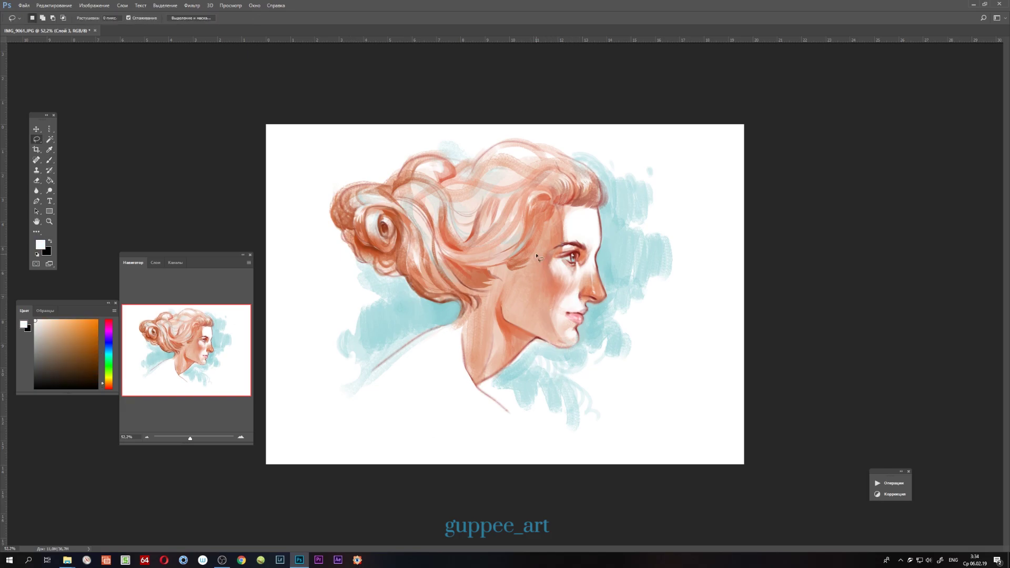
{"action": "scroll", "coordinate": [604, 179], "scroll_direction": "up", "scroll_amount": 5}
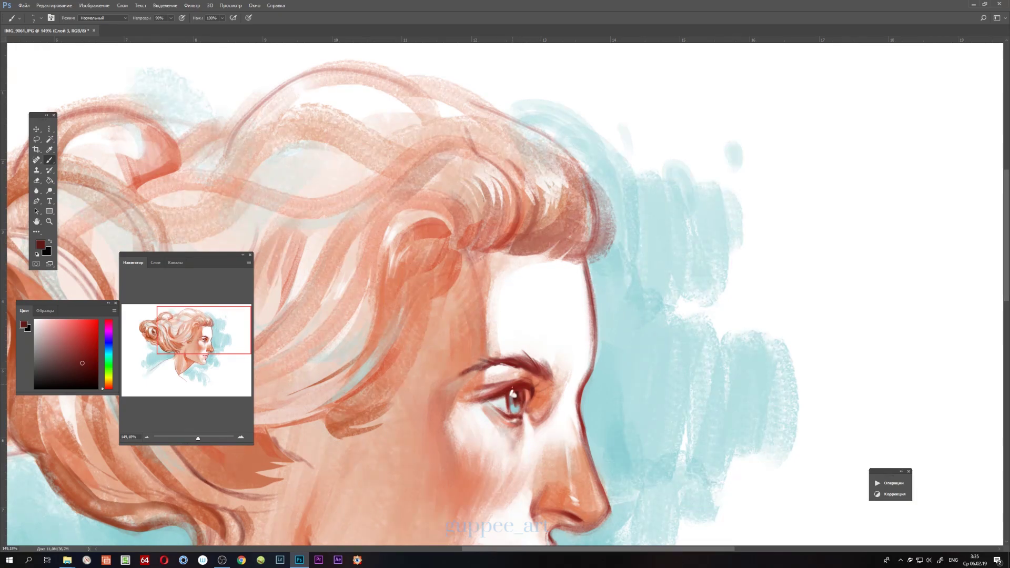
{"action": "left_click", "coordinate": [41, 325]}
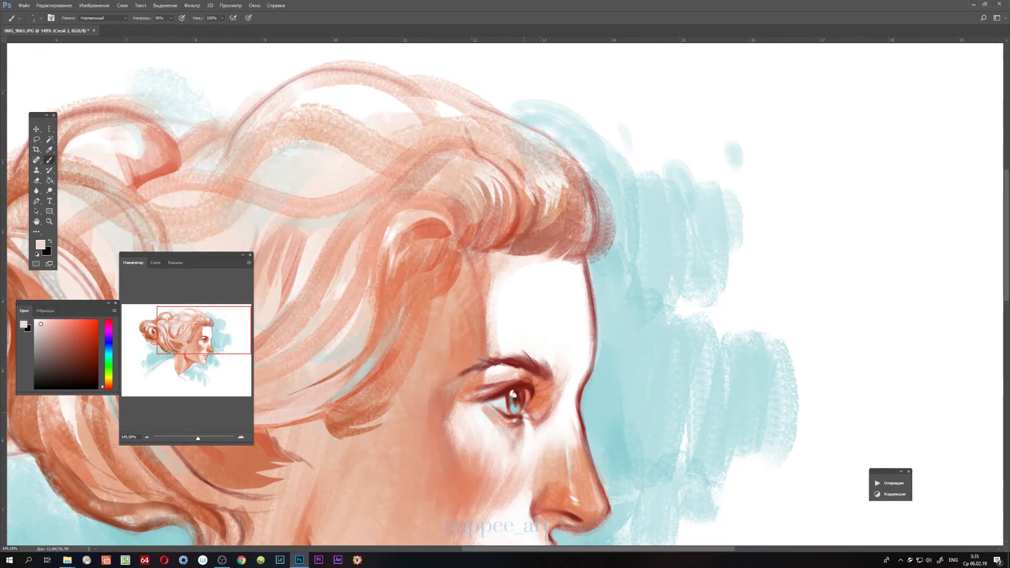
{"action": "left_click_drag", "start_coordinate": [198, 438], "coordinate": [189, 438]}
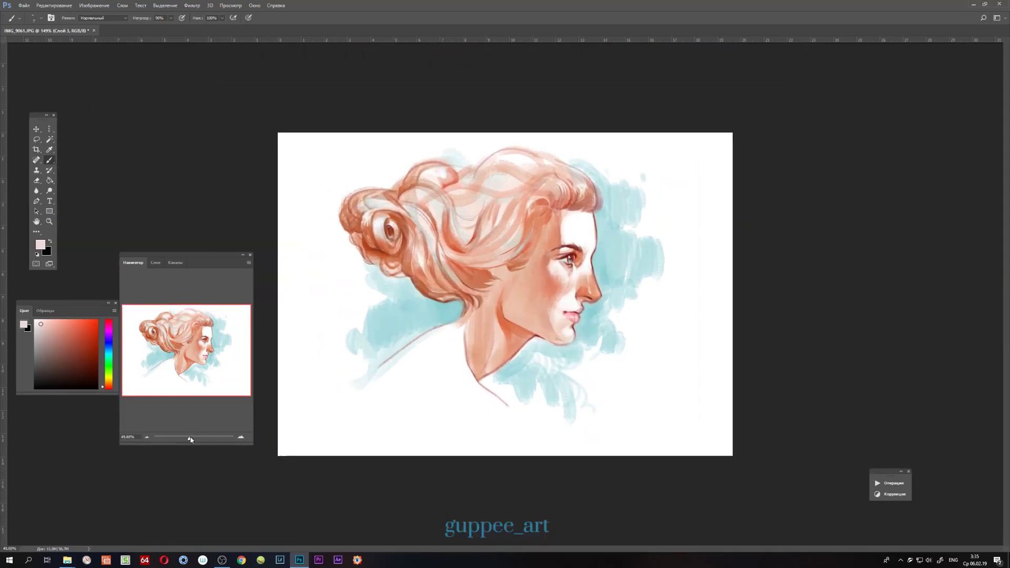
Sample orange skin tones and white, zoom out to the whole image, and show the Layers panel.
{"action": "key", "text": "l"}
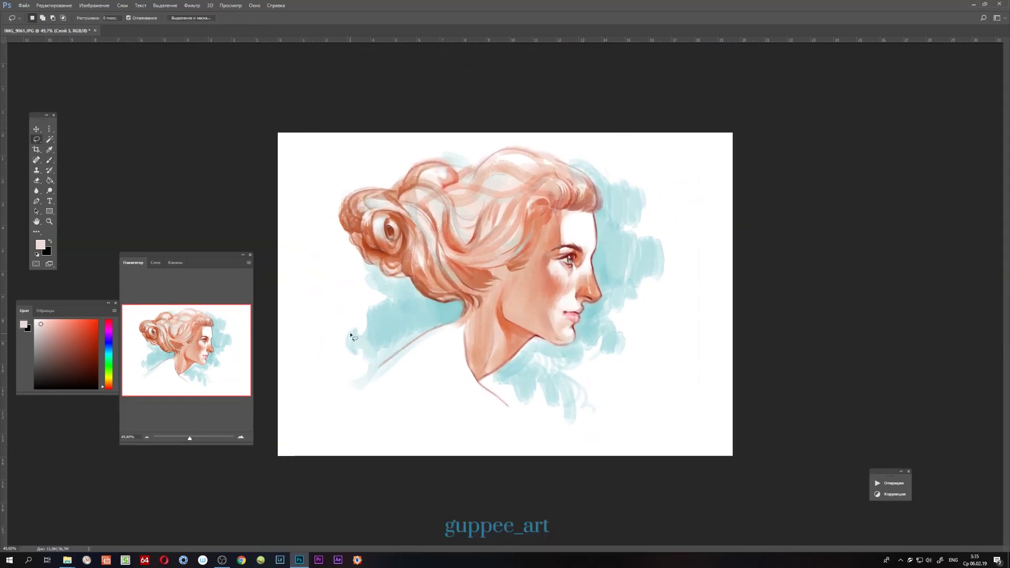
{"action": "key", "text": "b"}
{"action": "left_click", "coordinate": [523, 253], "text": "alt"}
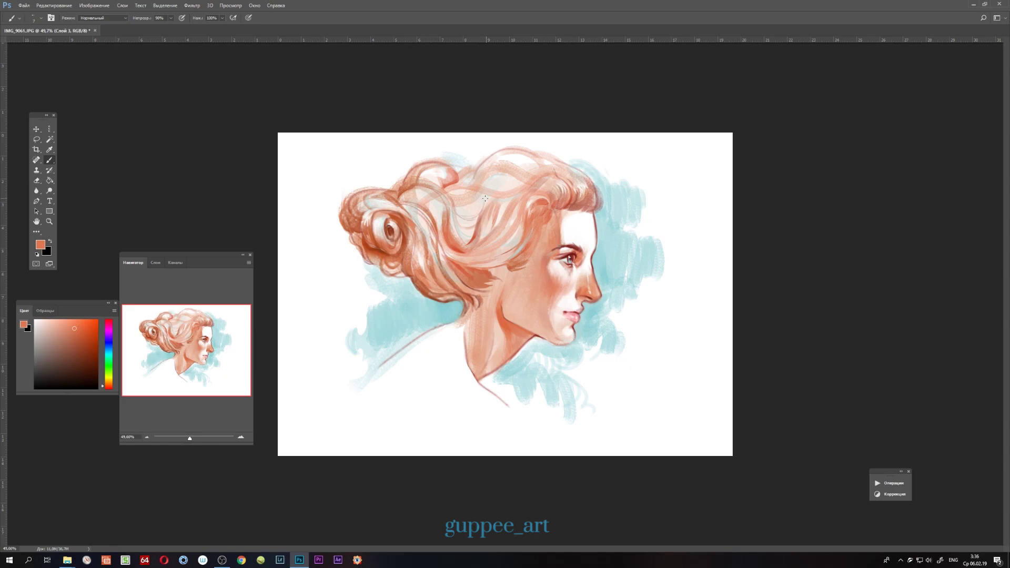
{"action": "scroll", "coordinate": [547, 195], "scroll_direction": "up", "scroll_amount": 5}
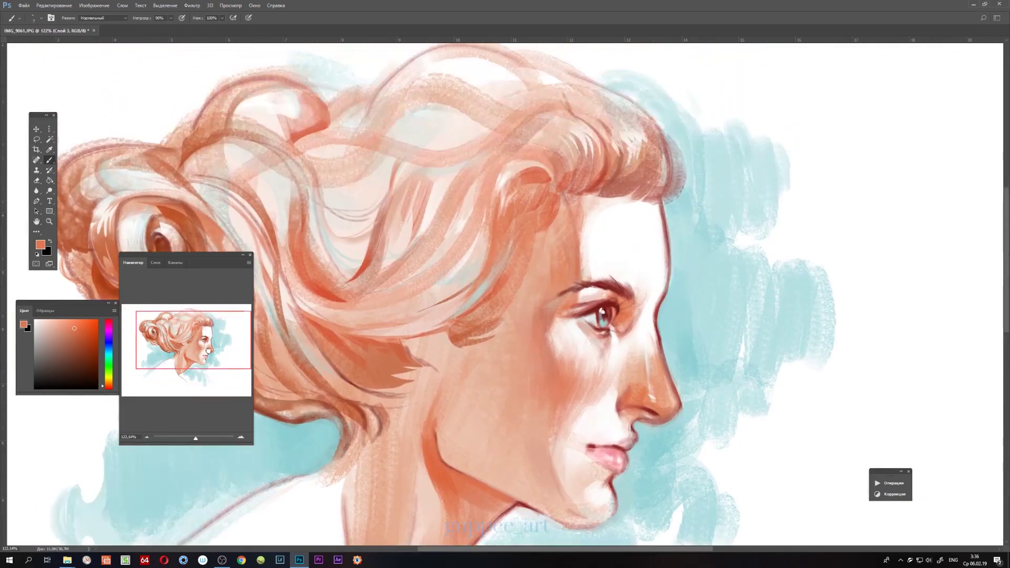
{"action": "key", "text": "d"}
{"action": "key", "text": "x"}
{"action": "left_click", "coordinate": [619, 378], "text": "alt"}
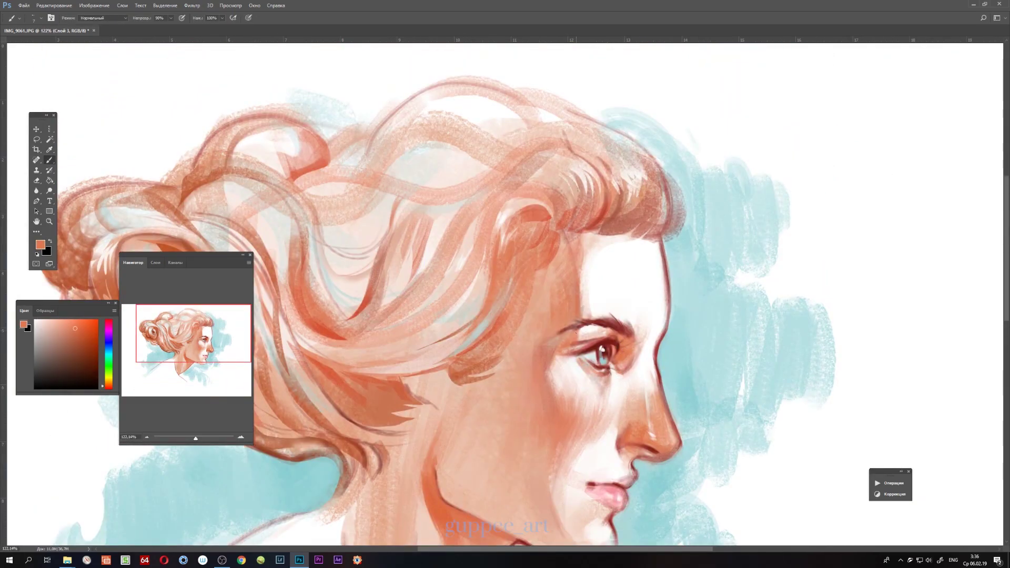
{"action": "left_click_drag", "start_coordinate": [195, 439], "coordinate": [191, 439]}
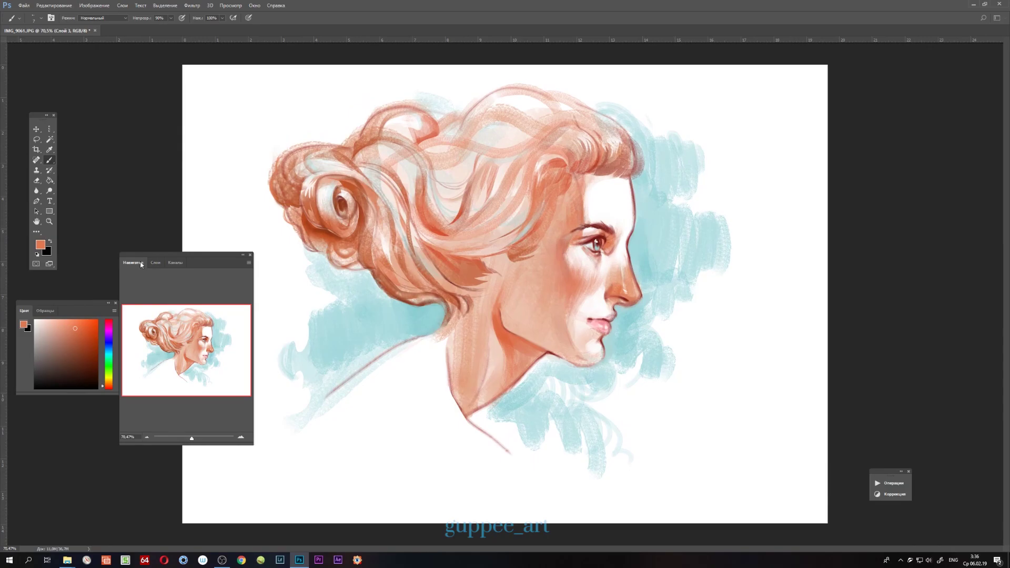
{"action": "left_click", "coordinate": [156, 263]}
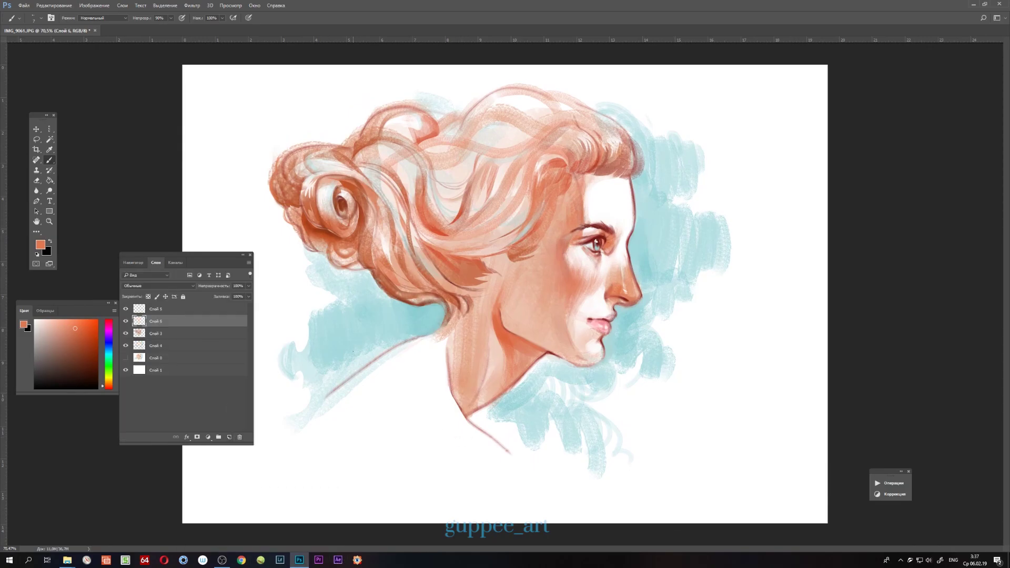